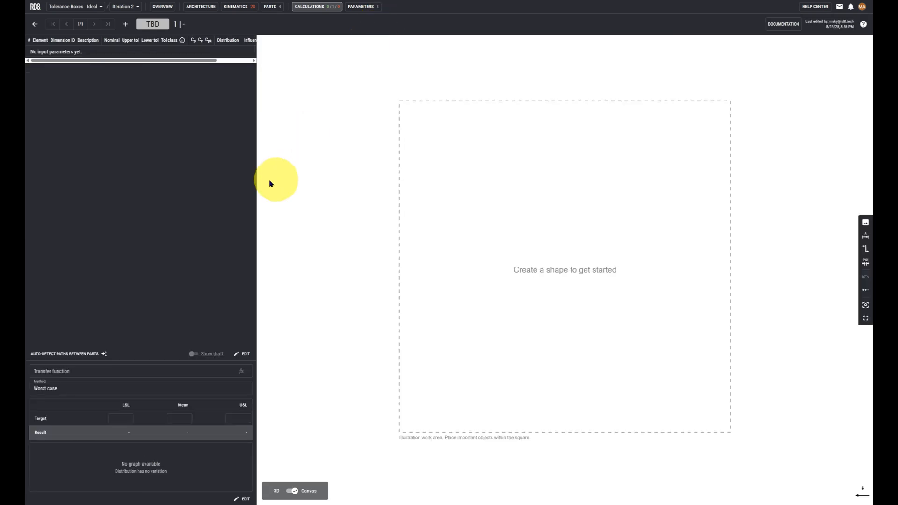
Capture a screenshot of the full 3D model in the Right X+ view for the calculation canvas
left_click_drag(257, 183, 329, 182)
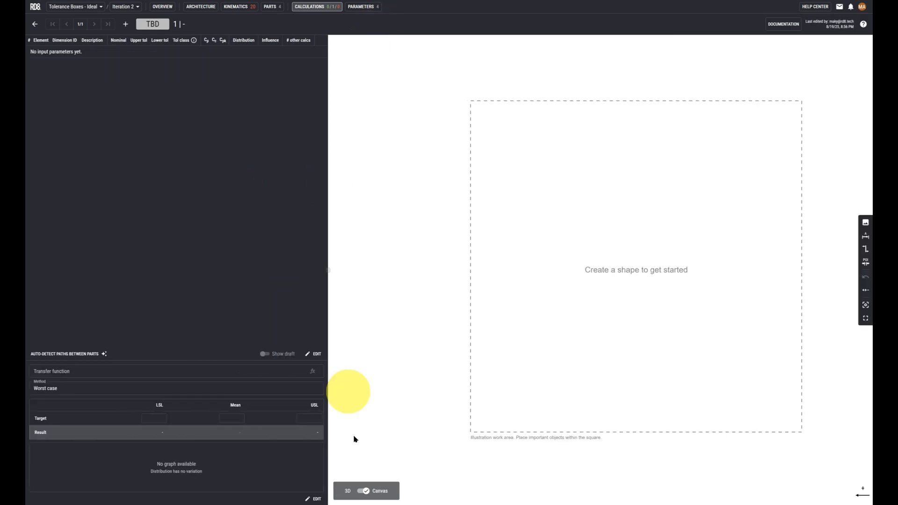
left_click(367, 491)
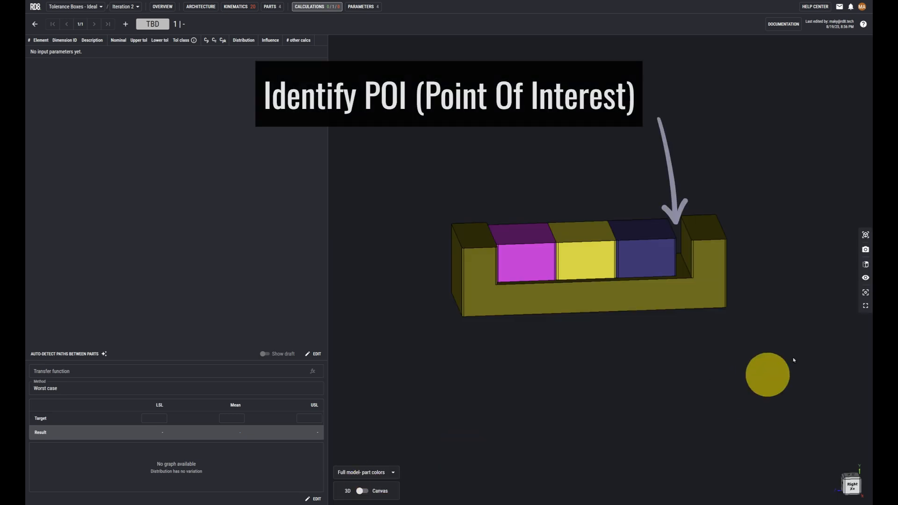
left_click(865, 309)
scroll(487, 239, "up", 3)
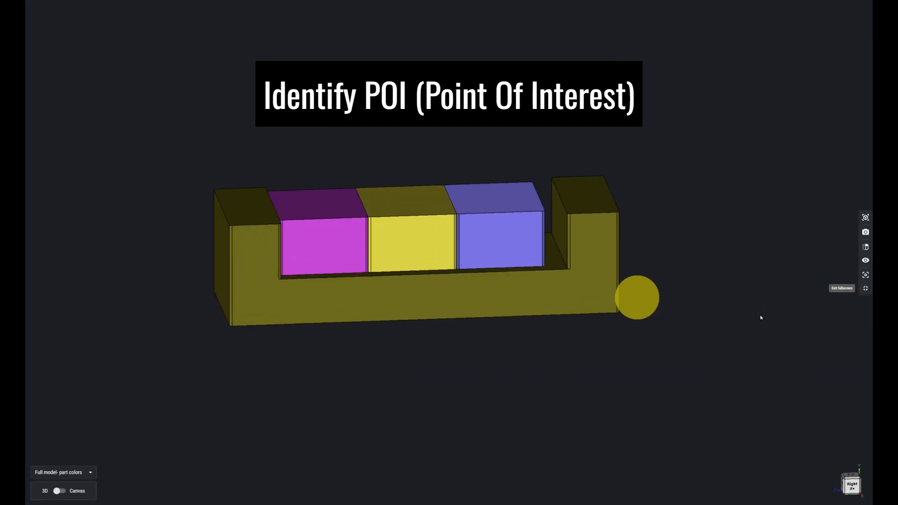
left_click(852, 487)
scroll(221, 247, "up", 2)
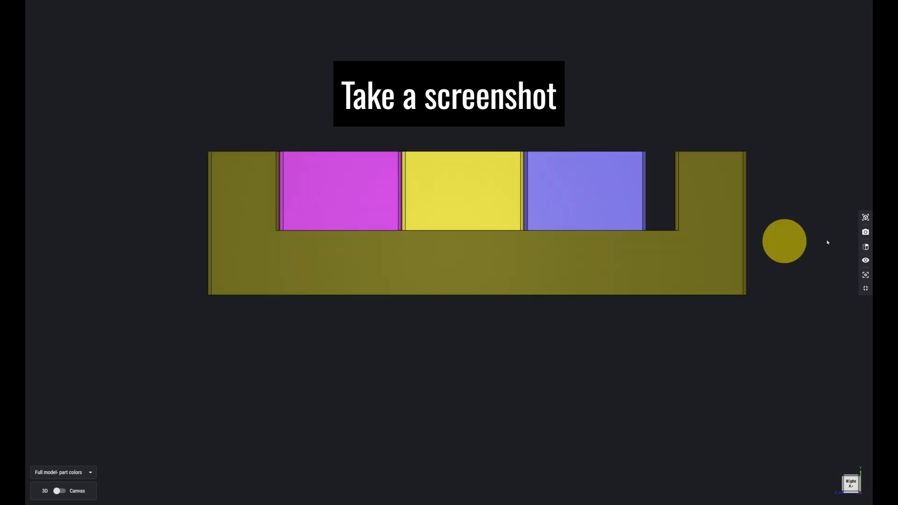
left_click(867, 233)
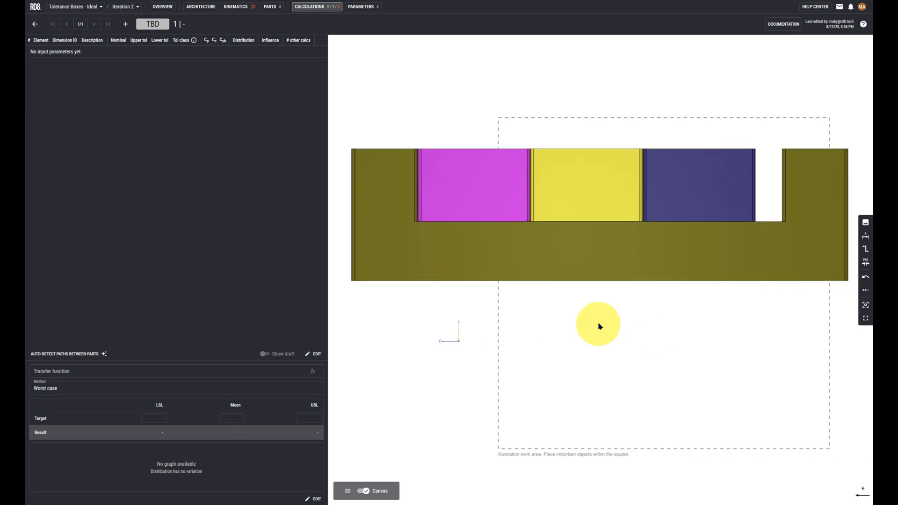
Shrink the model screenshot to fit inside the illustration work area and place the coordinate axes below the outer box's right corner
left_click(448, 199)
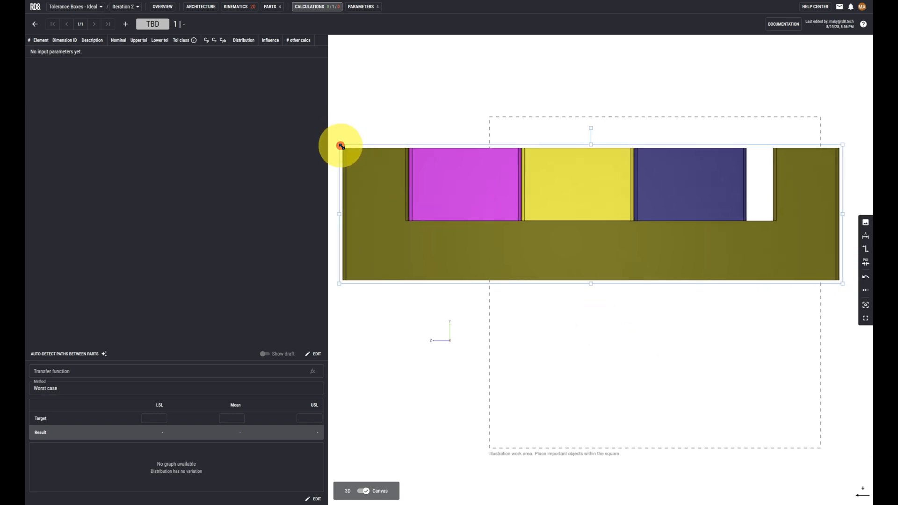
left_click_drag(341, 146, 557, 237)
left_click_drag(648, 252, 602, 206)
left_click(440, 340)
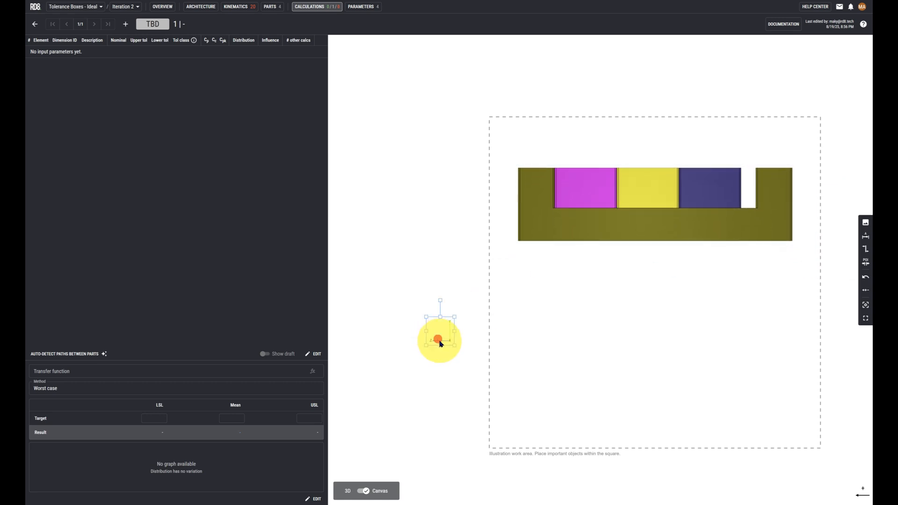
left_click_drag(440, 341, 792, 269)
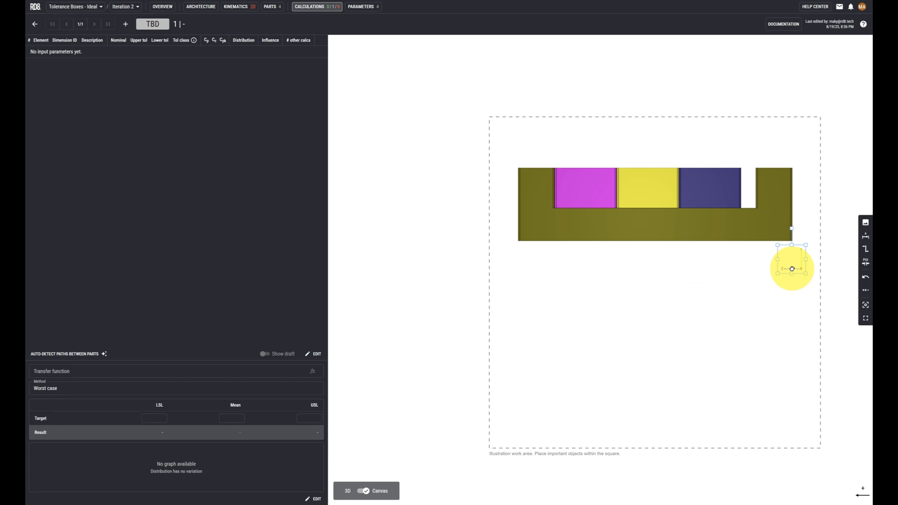
scroll(760, 278, "up", 3)
left_click_drag(727, 276, 690, 335)
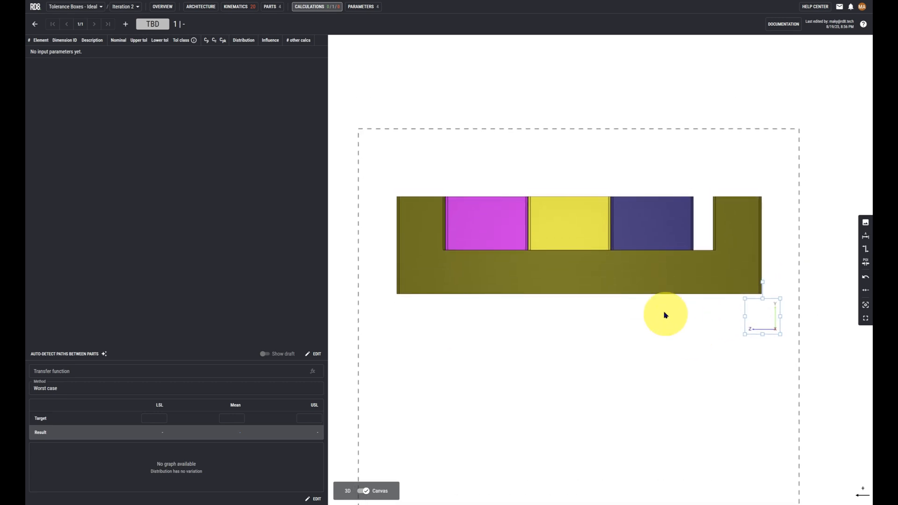
Draw vertical extension lines upward from both edges of the gap between the blue box and the outer box's wall
left_click(866, 251)
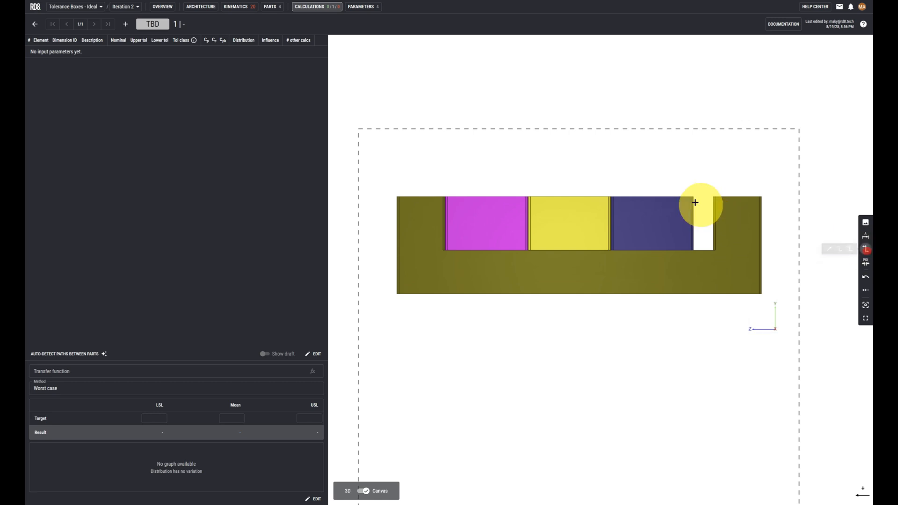
left_click(694, 169)
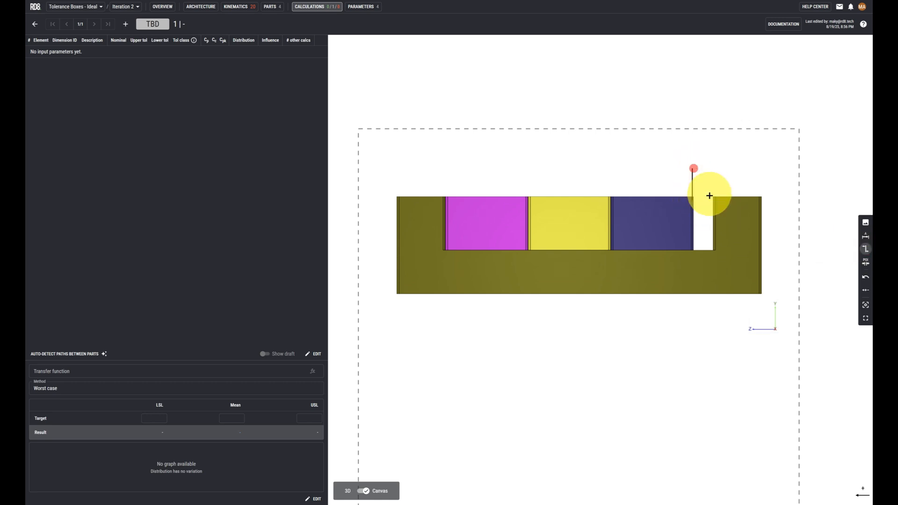
left_click(713, 201)
left_click(713, 169)
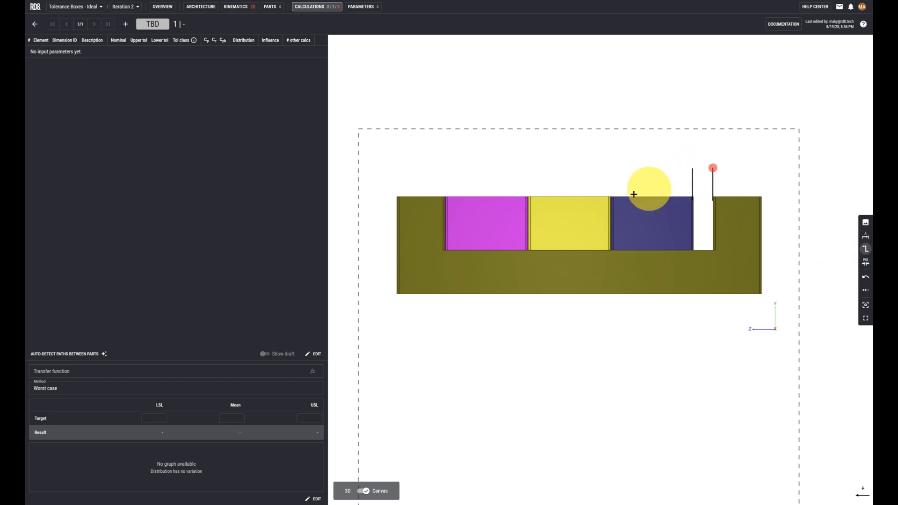
Draw extension lines at the blue-yellow, yellow-magenta and magenta-outer box boundaries, and lengthen the one at the outer box's gap-side wall
left_click(612, 193)
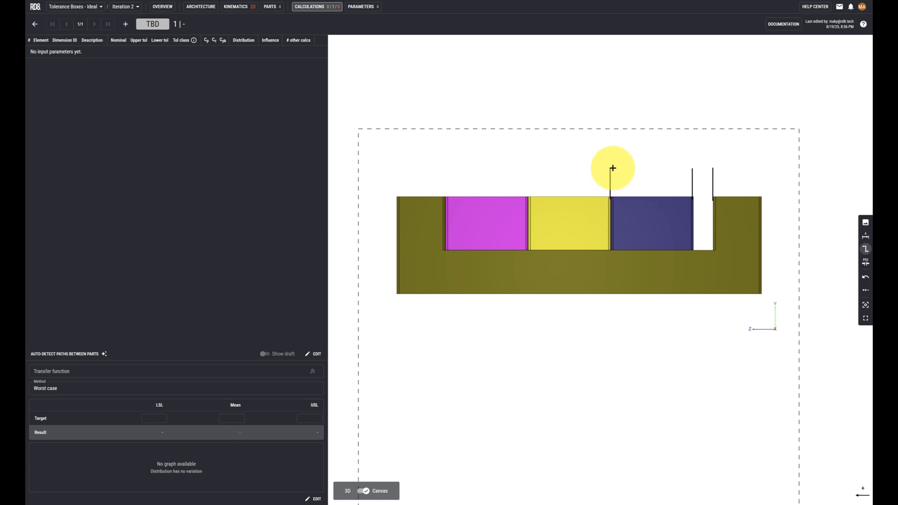
left_click(613, 168)
left_click(528, 200)
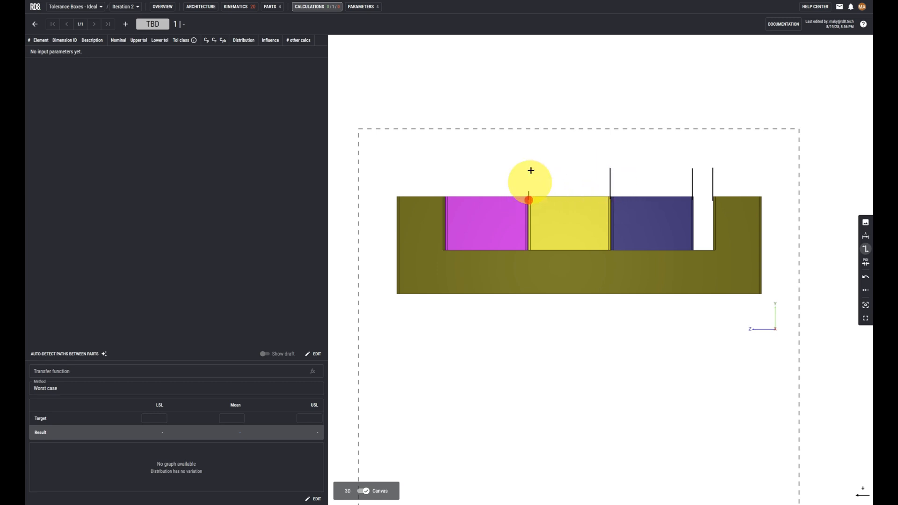
left_click(529, 169)
left_click(444, 201)
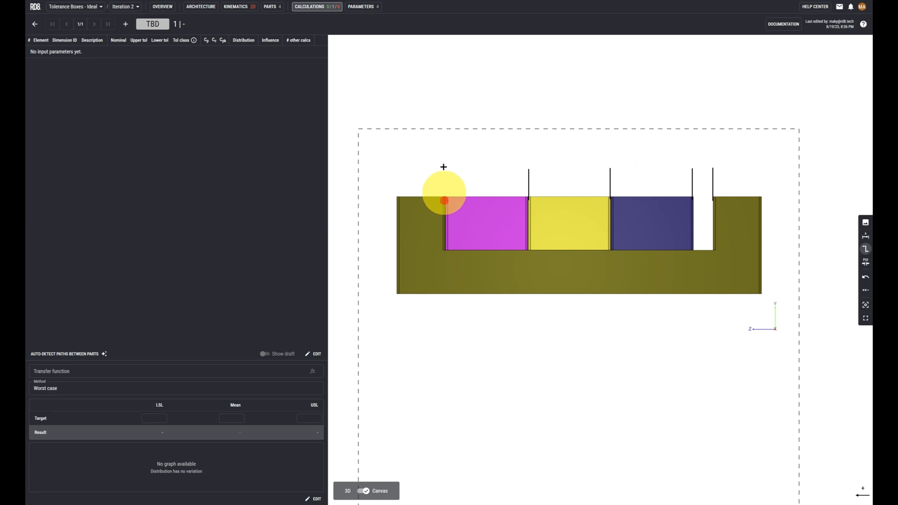
left_click(443, 144)
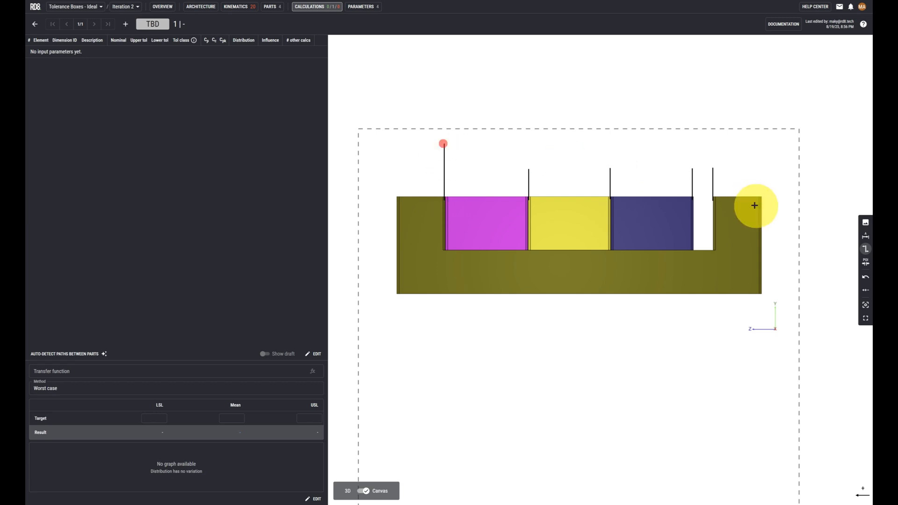
left_click(713, 200)
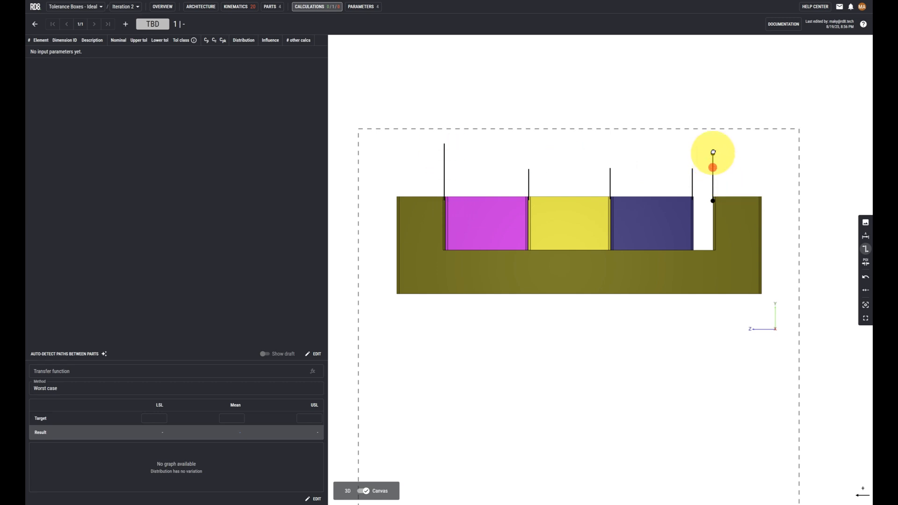
left_click(713, 150)
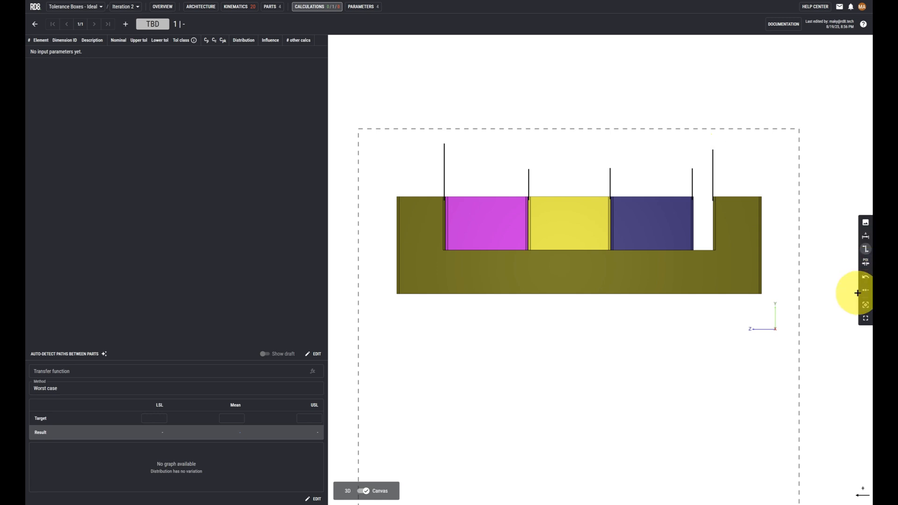
Mark the gap between the blue box and the outer box's wall as the POI, between its two extension lines
left_click(867, 266)
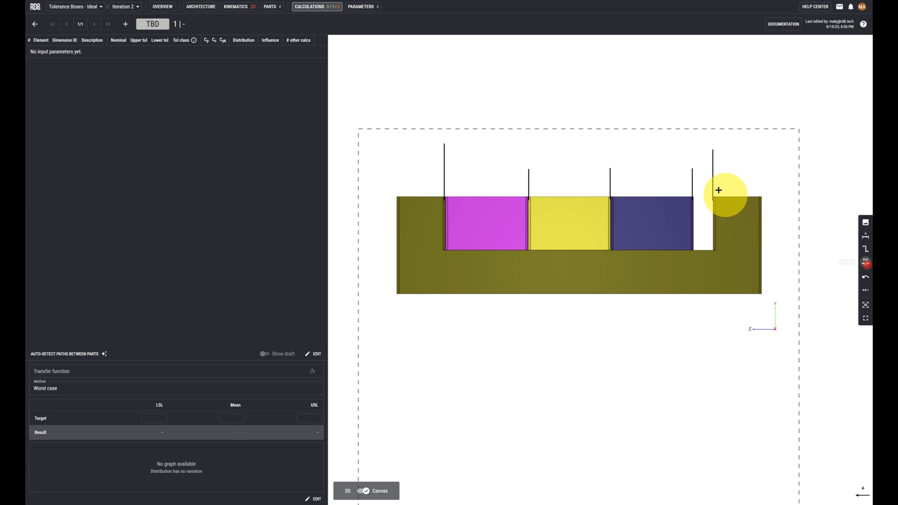
left_click(692, 179)
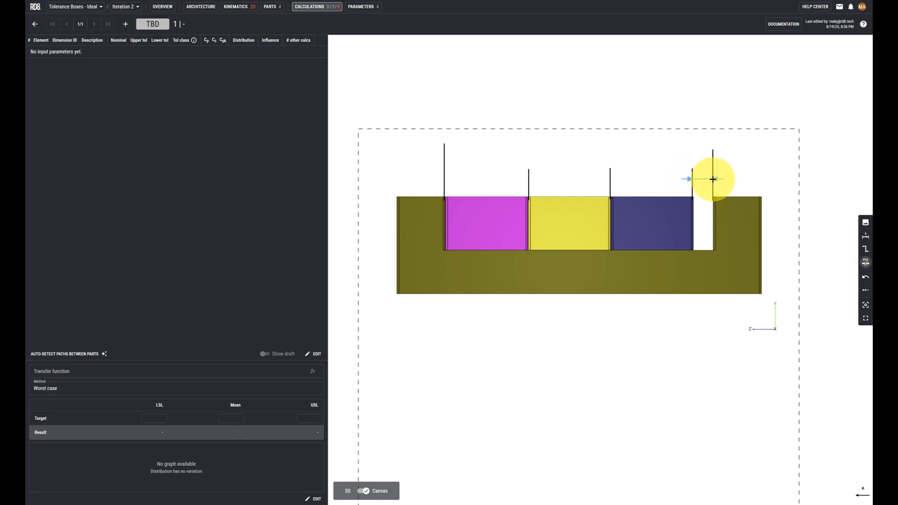
left_click(713, 179)
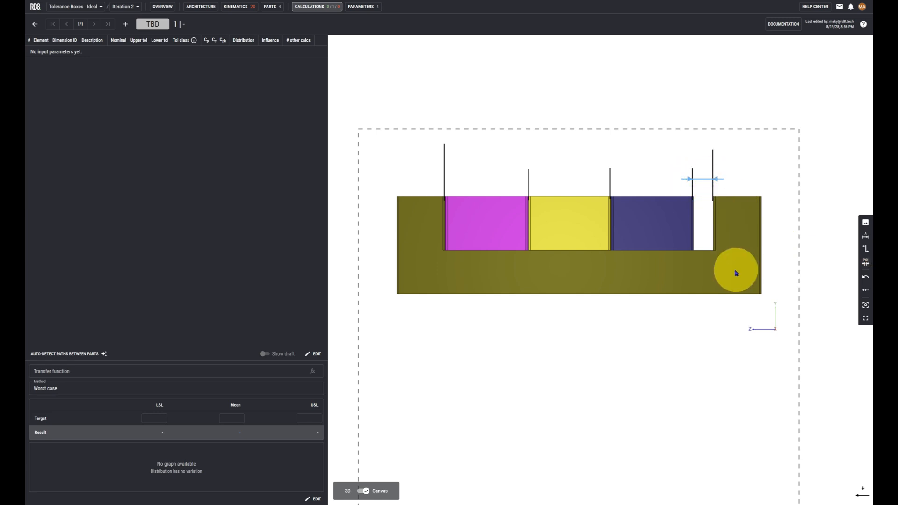
Auto-detect paths between the blue TOL_IDEAL_BOX1 as part A and TOL_OUTER_BOX_IDEAL as part B, with DOF Z
left_click(66, 357)
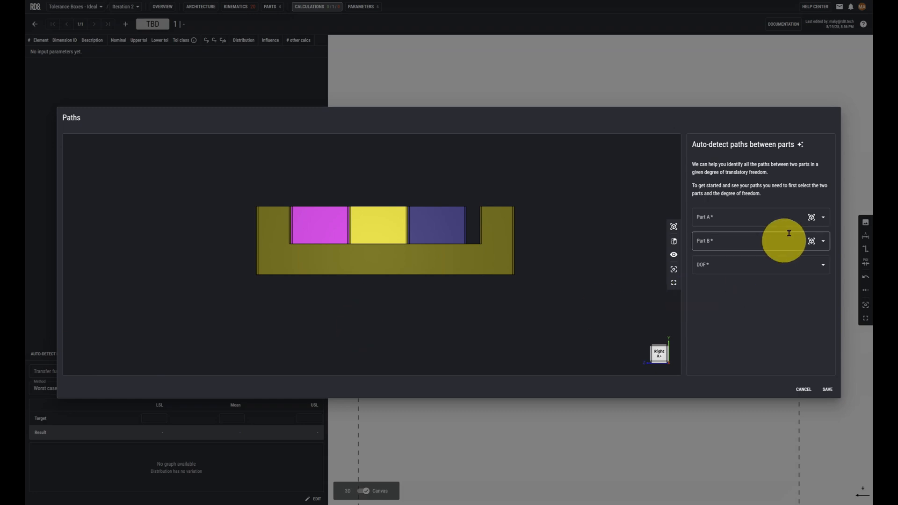
left_click(810, 221)
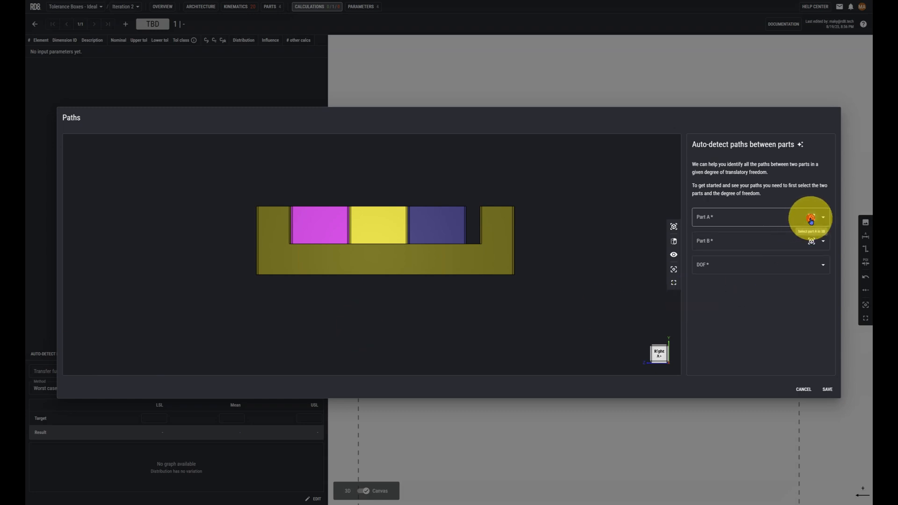
left_click(431, 232)
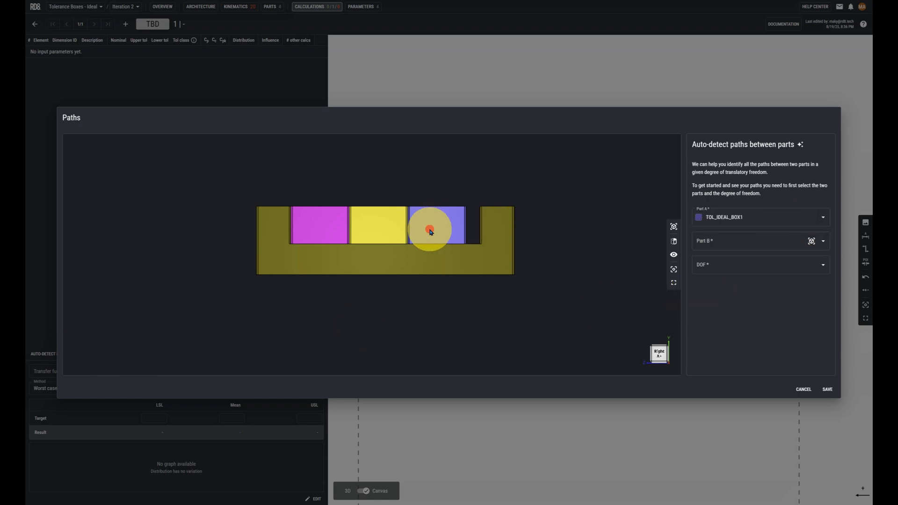
left_click(812, 243)
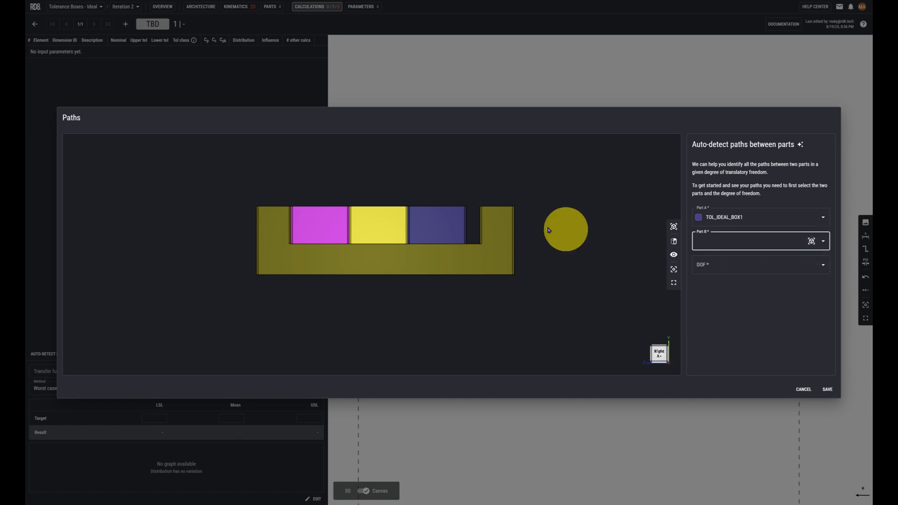
left_click(502, 232)
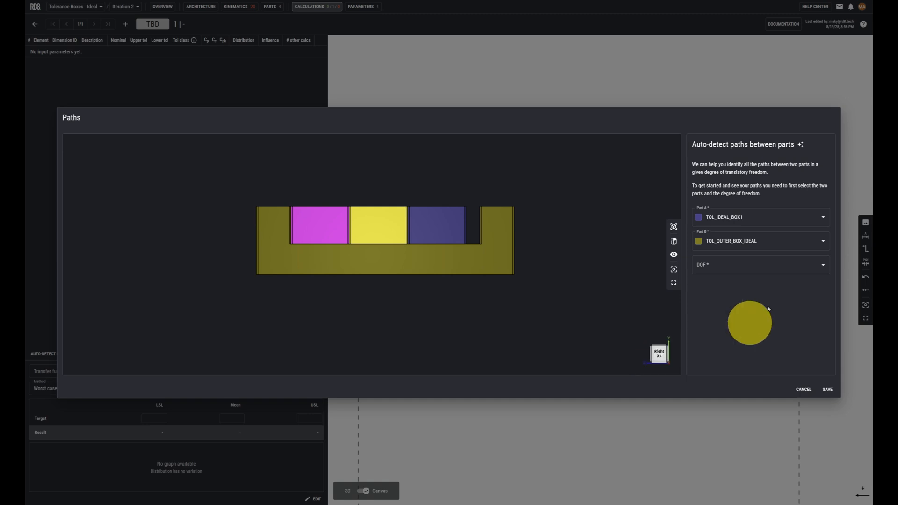
left_click(823, 267)
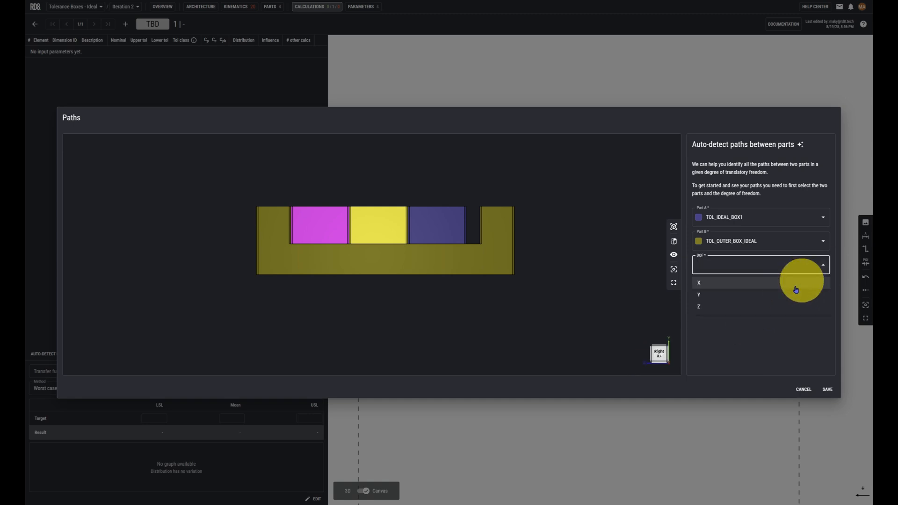
left_click(787, 307)
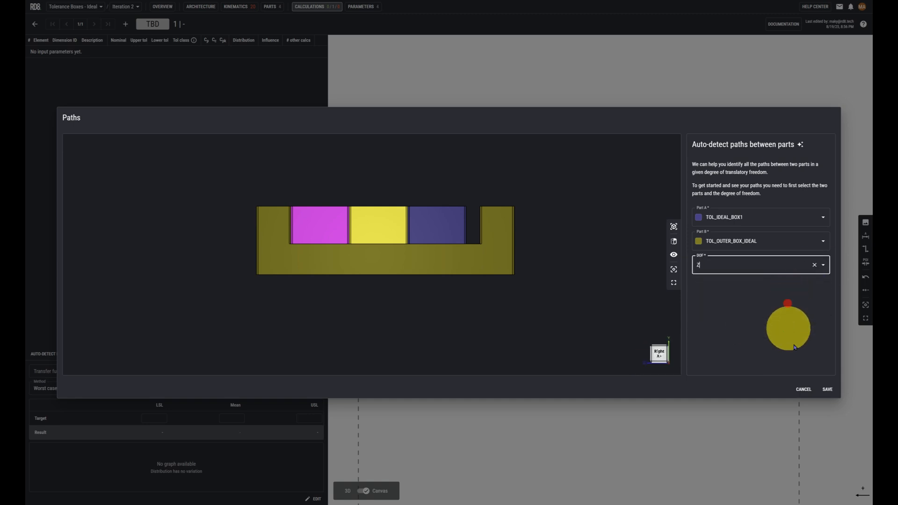
left_click(828, 391)
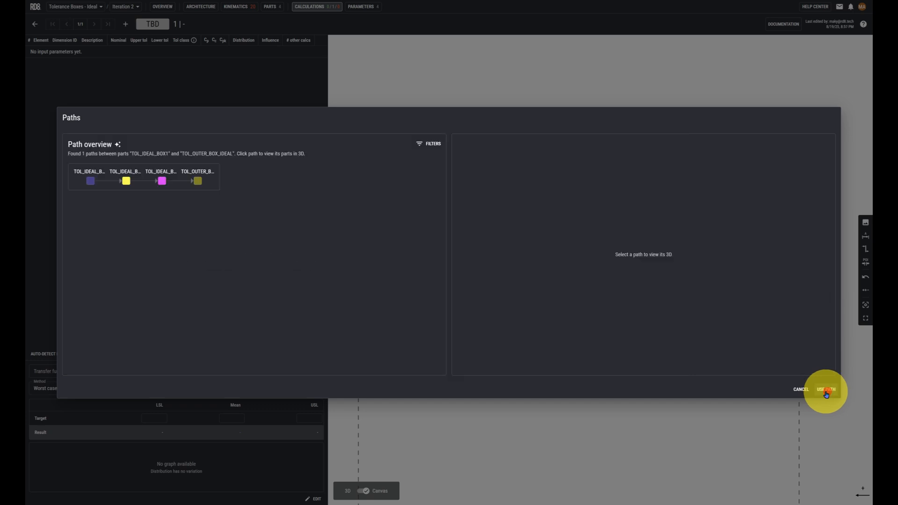
Use the detected path from the blue box through the yellow and magenta boxes to the outer box in the calculation
left_click(148, 183)
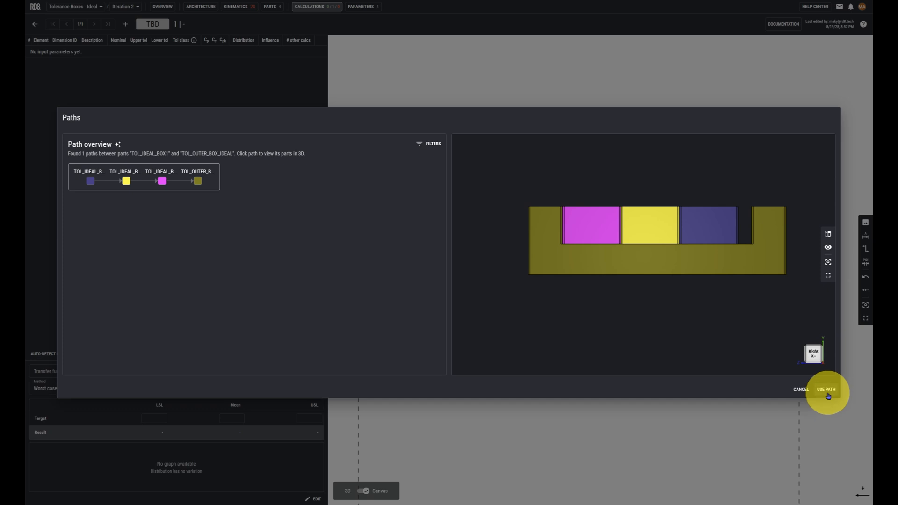
left_click_drag(652, 251, 670, 281)
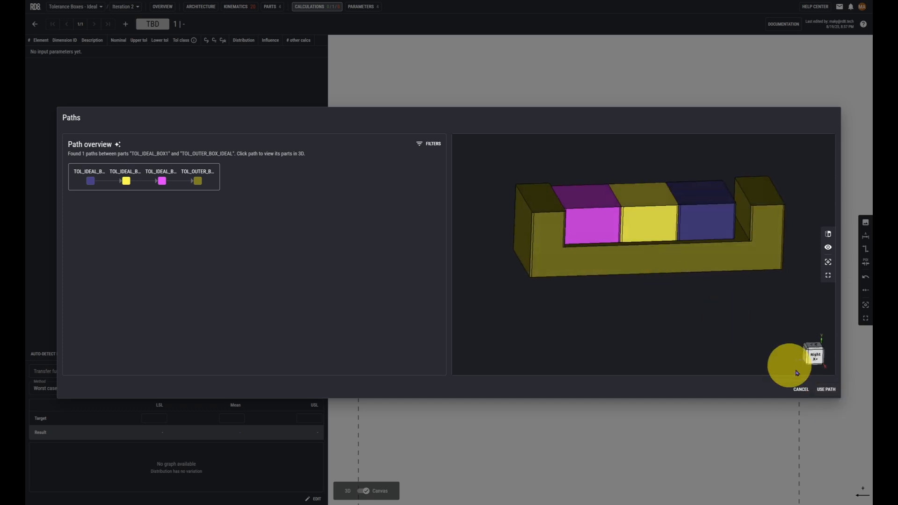
left_click(824, 389)
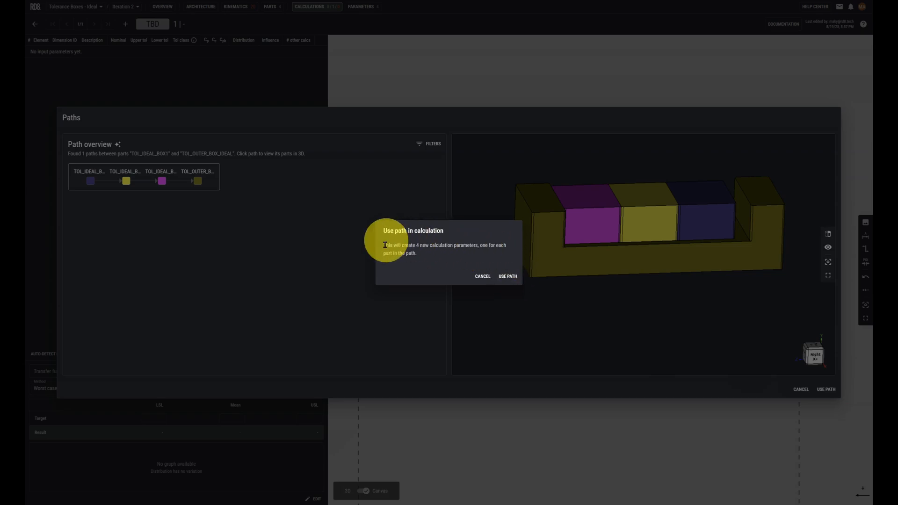
left_click(509, 277)
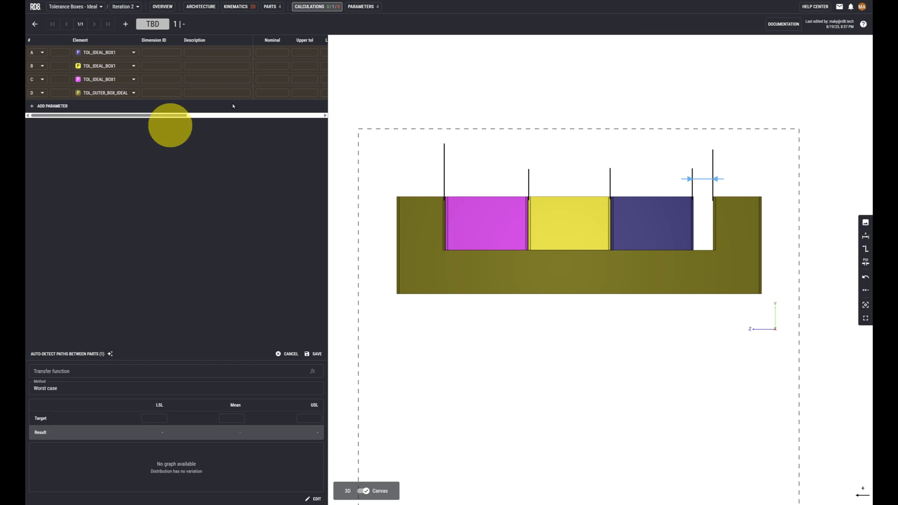
Widen the parameter table and draw designation arrow A across the blue box, pointing from the gap side to the yellow box boundary
left_click_drag(326, 170, 359, 171)
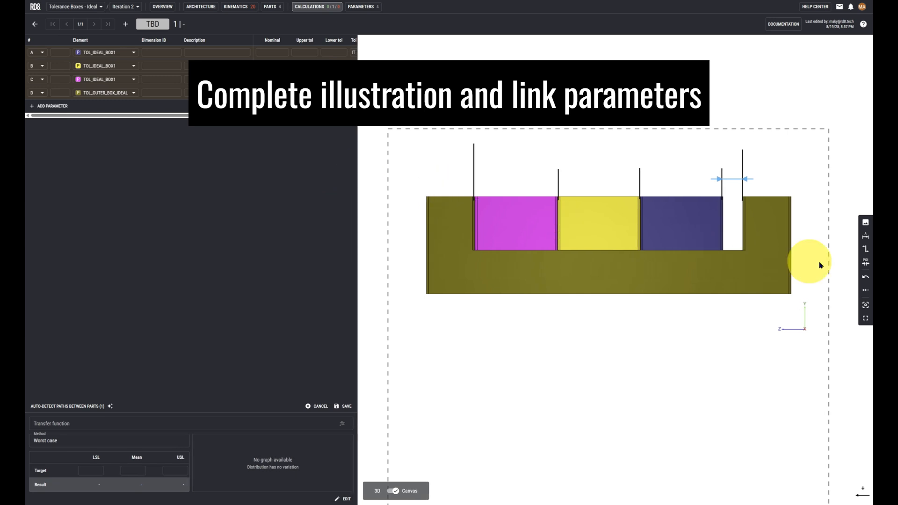
left_click(862, 238)
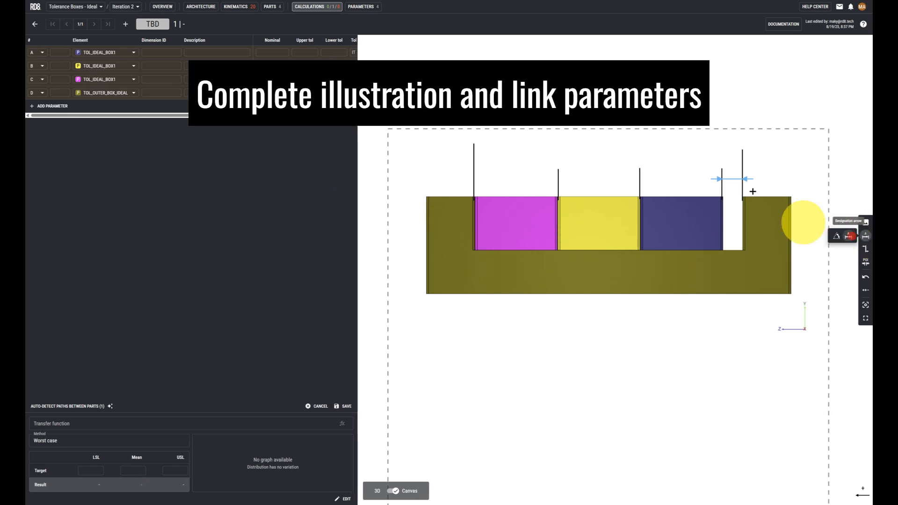
left_click(721, 173)
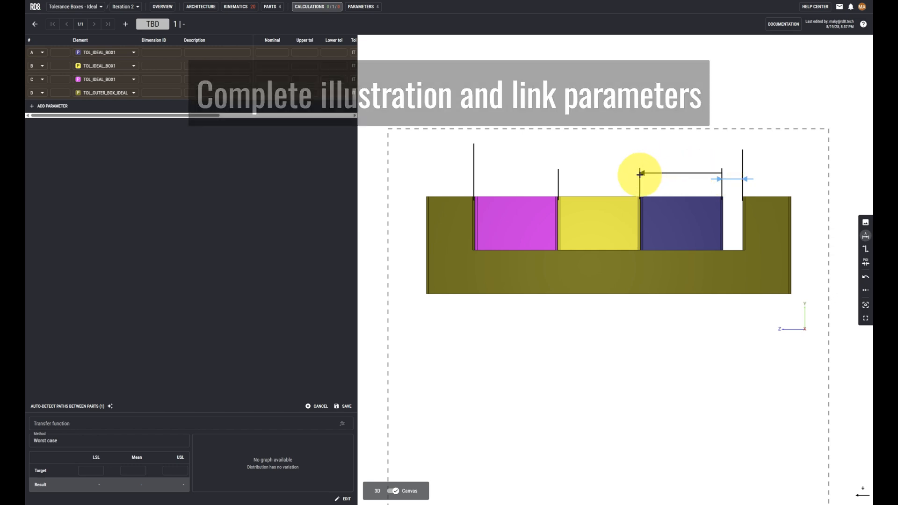
left_click(640, 174)
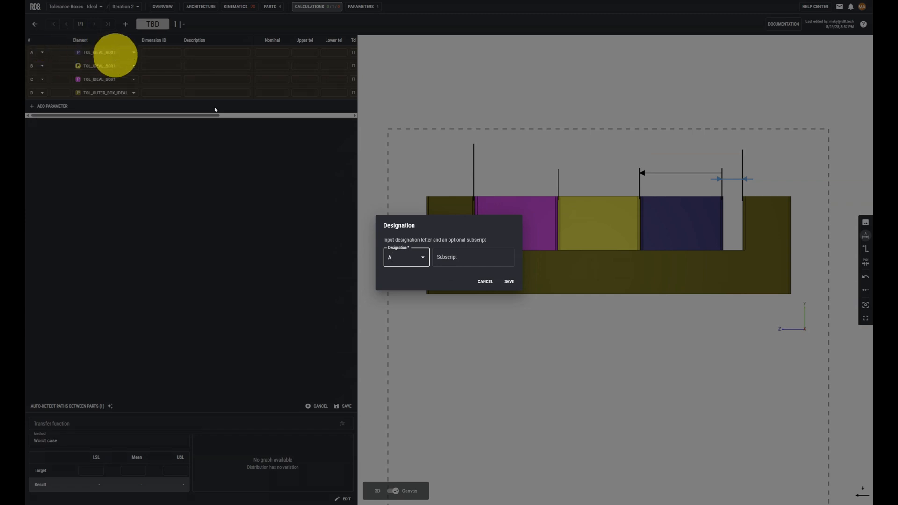
left_click(510, 281)
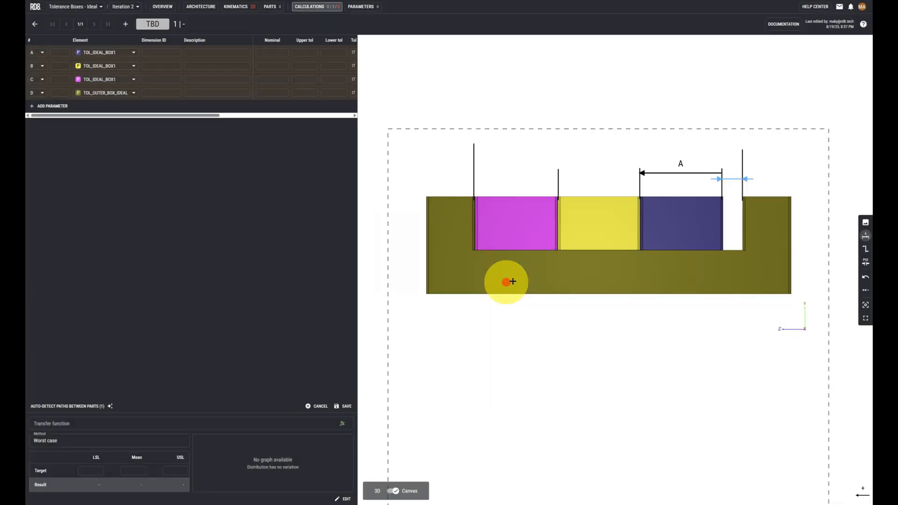
Continue the chain with designation arrow B across the yellow box and C across the magenta box, ending at the outer box's wall
left_click_drag(640, 173, 558, 174)
left_click(559, 174)
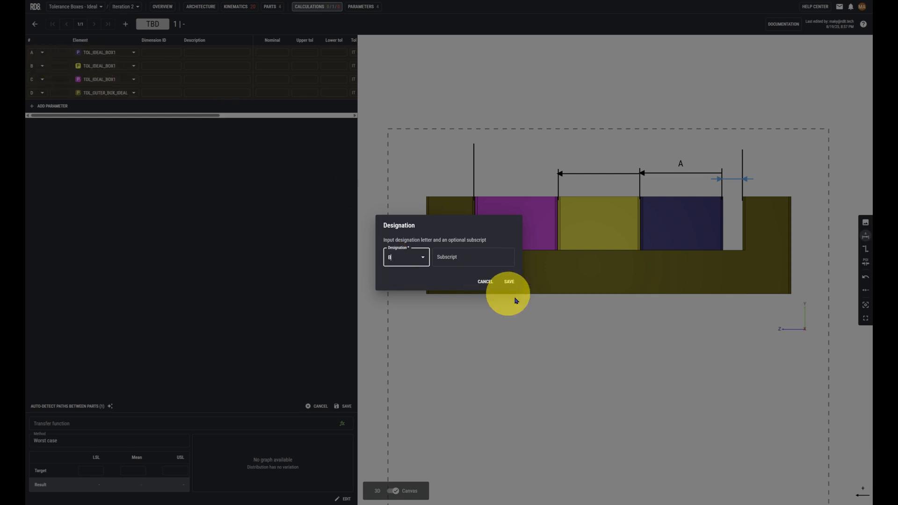
left_click(510, 282)
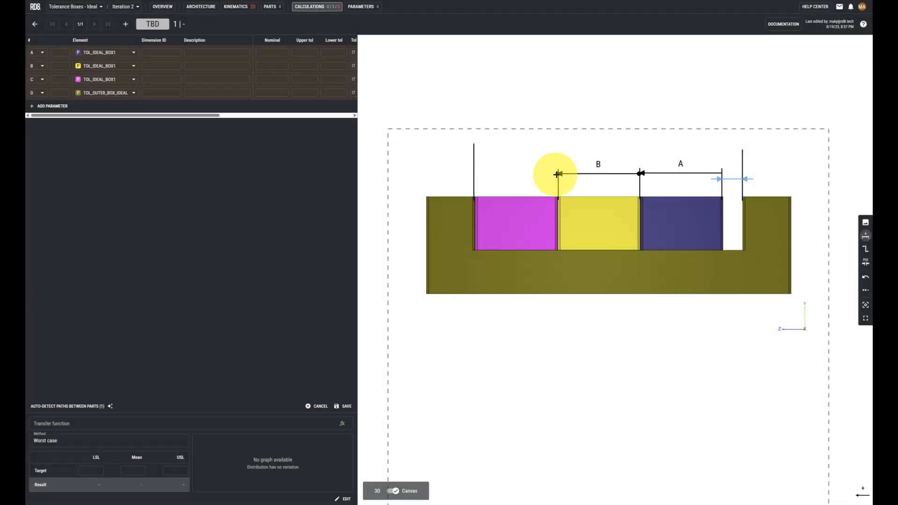
left_click_drag(557, 174, 474, 173)
left_click(474, 173)
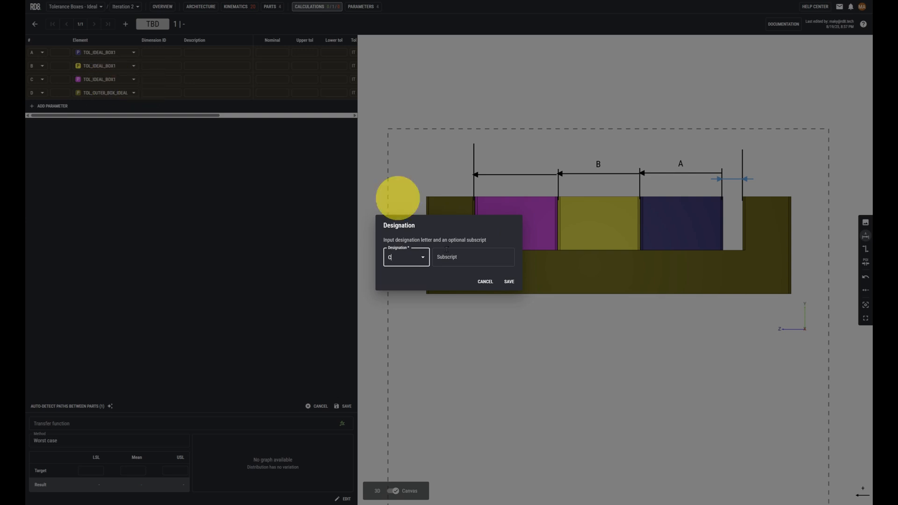
left_click(508, 282)
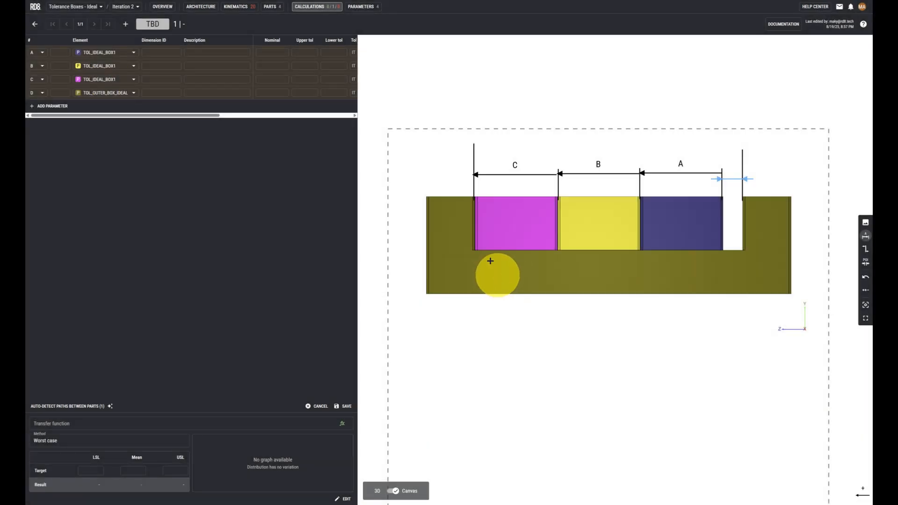
Draw designation arrow D above the chain, from the outer box's magenta-side wall back to its gap-side wall
left_click(474, 153)
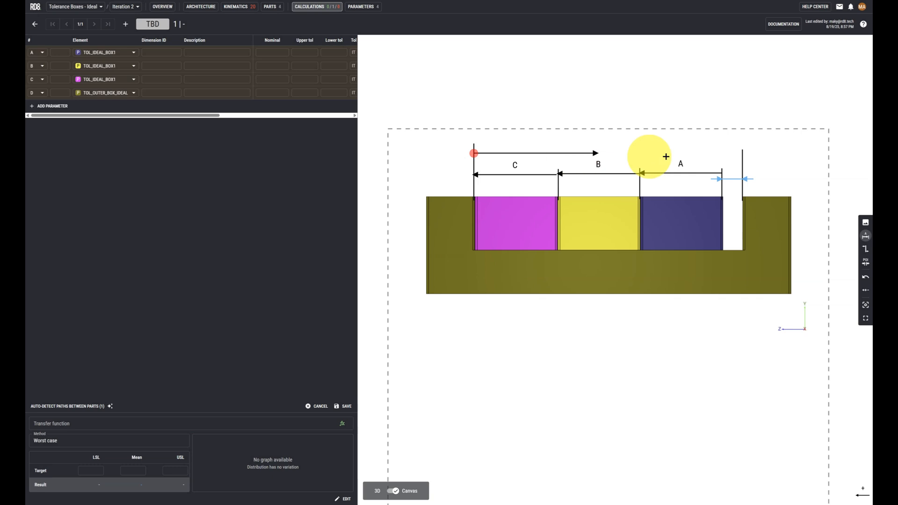
left_click(742, 154)
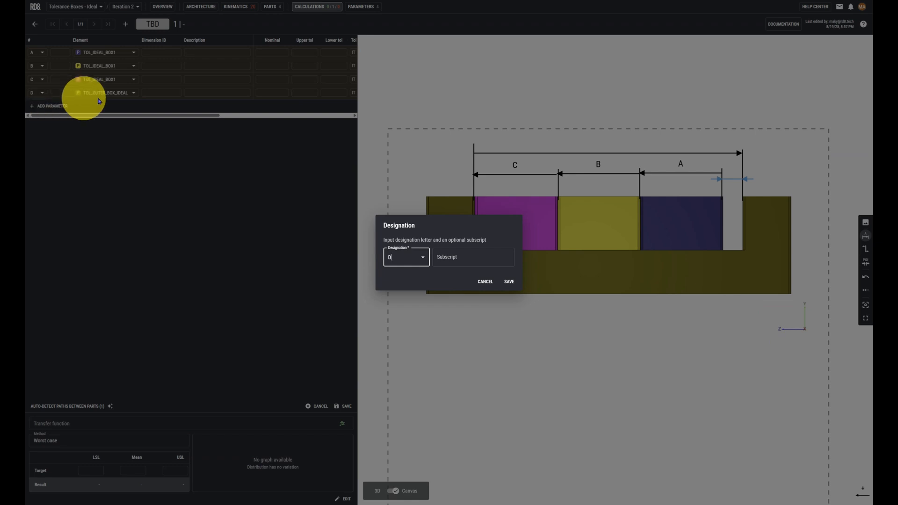
left_click(510, 283)
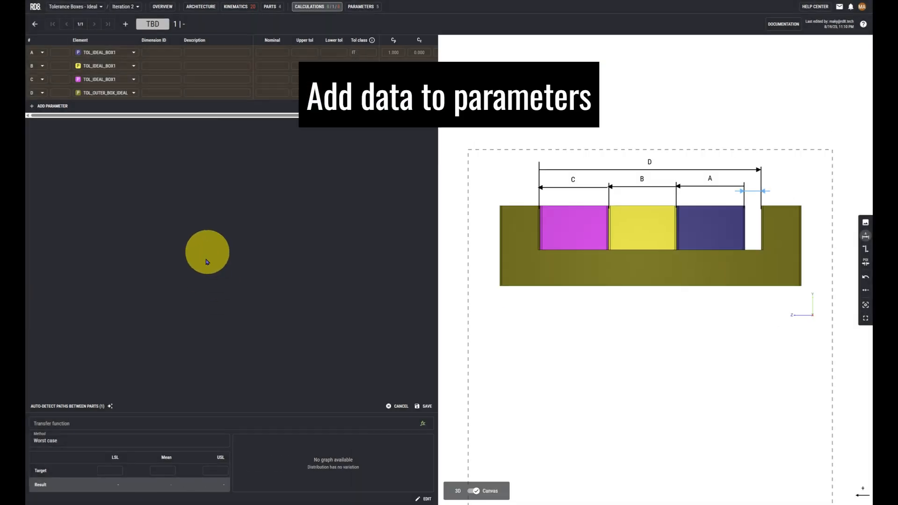
Describe parameter A as "Width of blue box demo" with nominal 33 and tolerance class IT 14
left_click(157, 55)
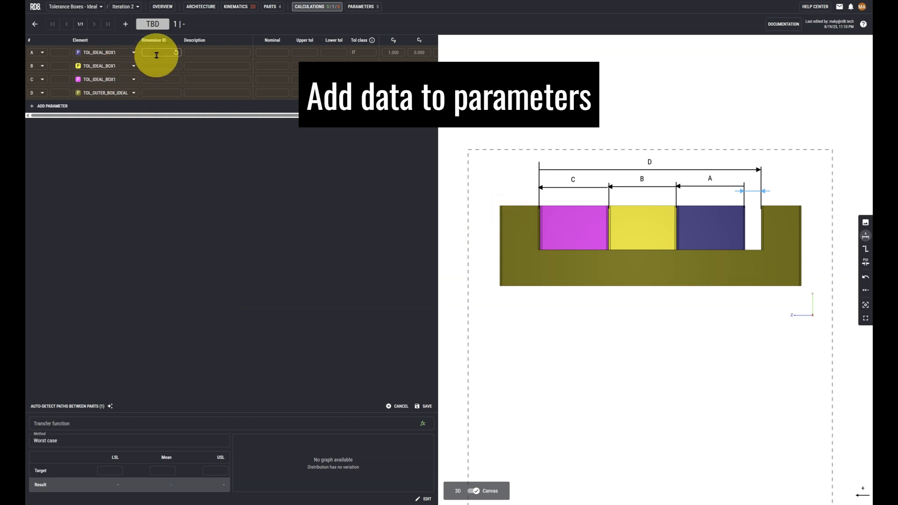
left_click(199, 52)
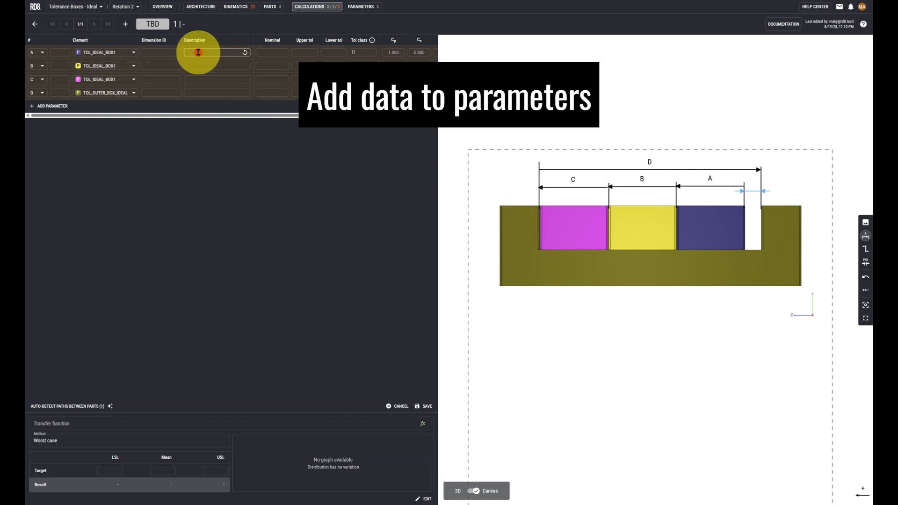
type("Width of blue box demo")
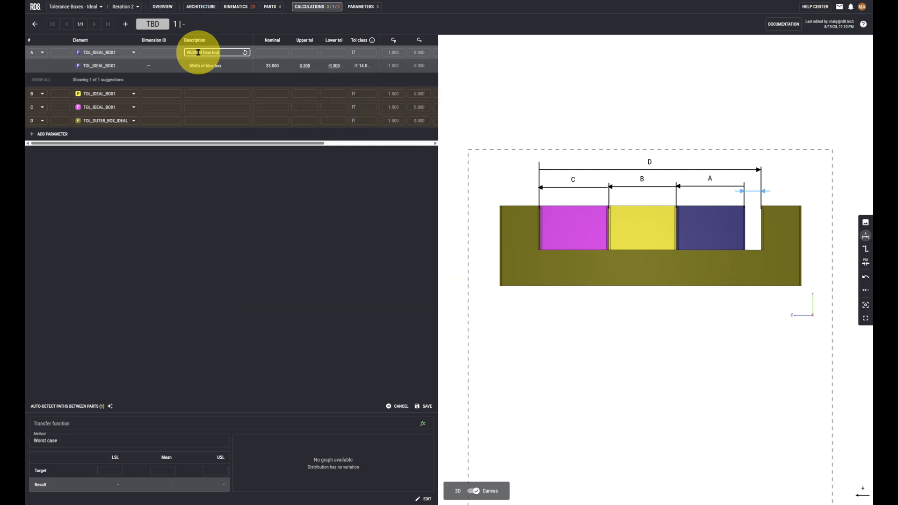
left_click(275, 52)
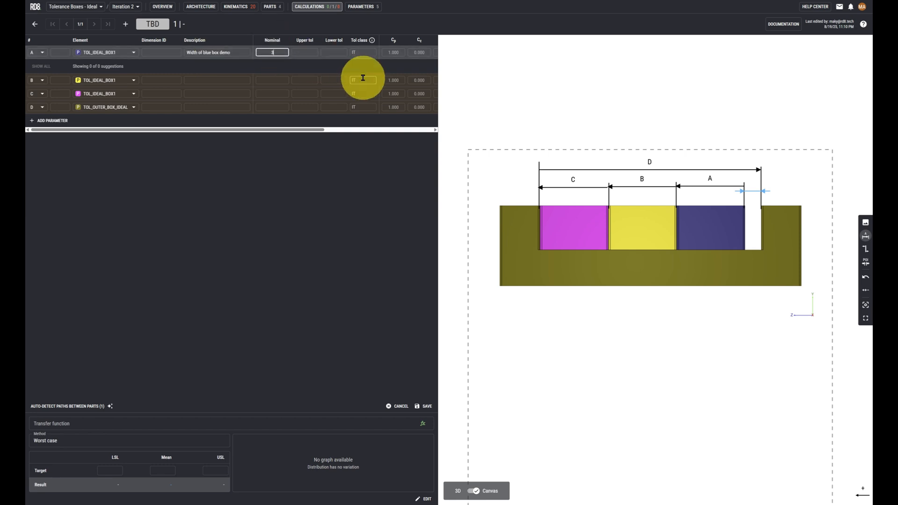
left_click(309, 52)
left_click(360, 49)
type("1")
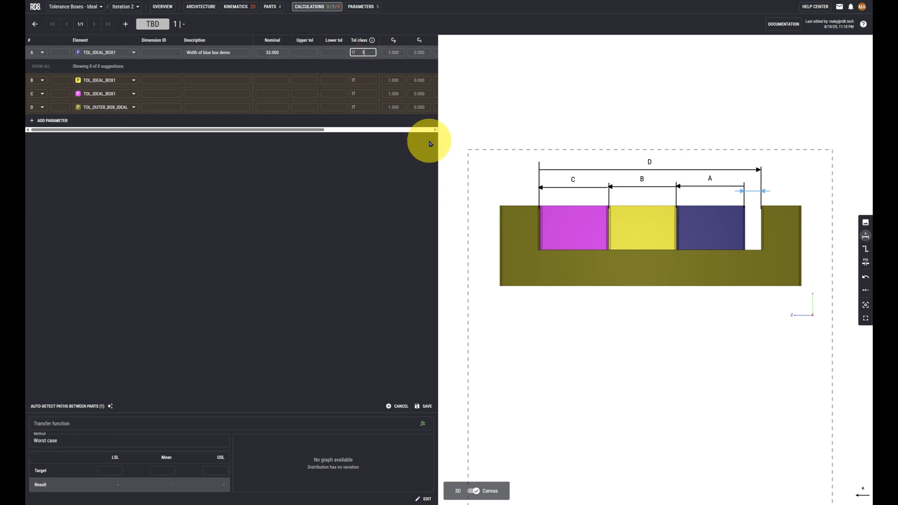
type("4")
left_click(377, 214)
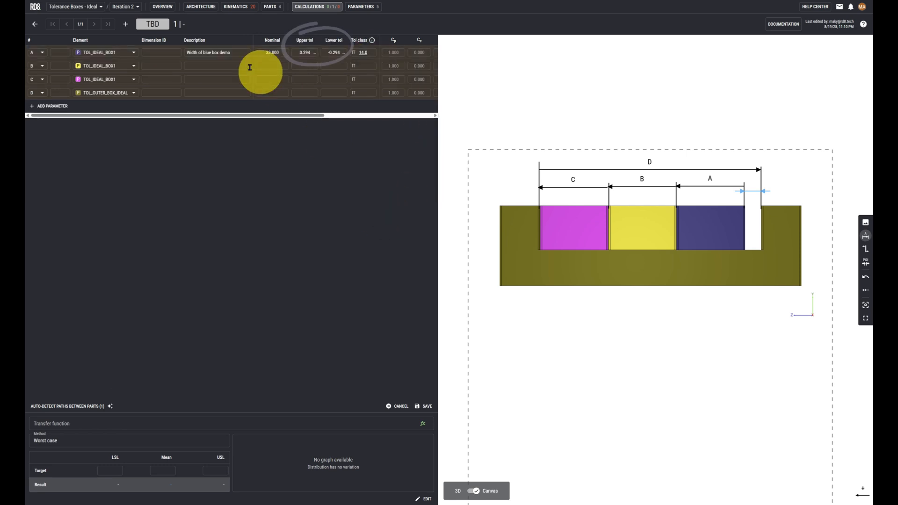
Describe parameter B as "Width of yellow box" with nominal 33 and upper tolerance 0.6
left_click(222, 65)
type("Width of yellow box")
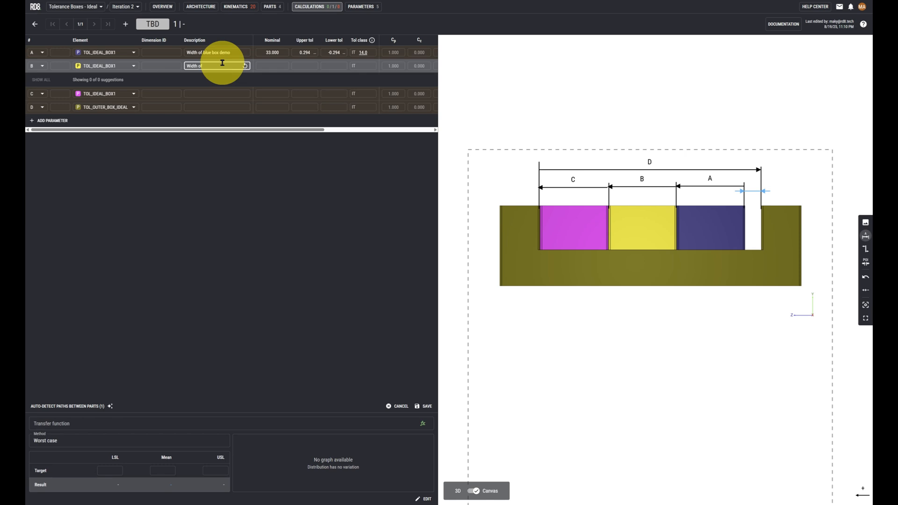
left_click(280, 66)
type("3")
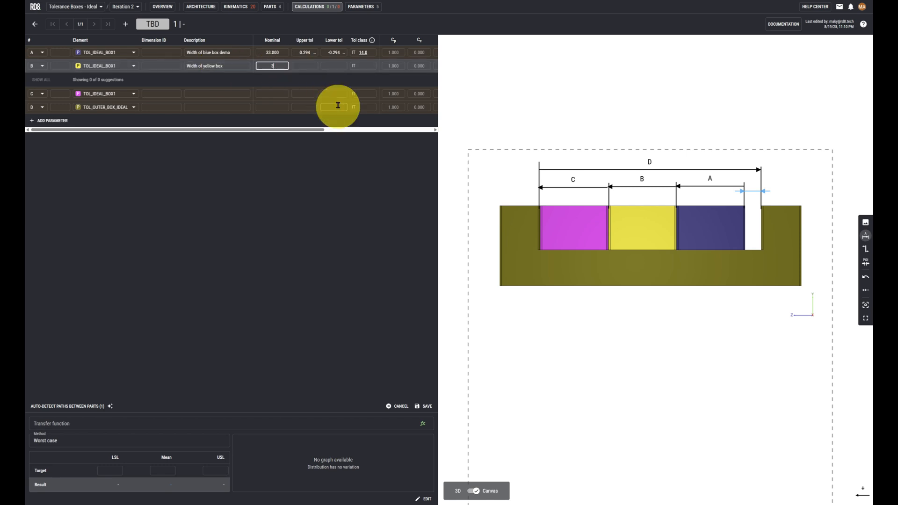
type("3")
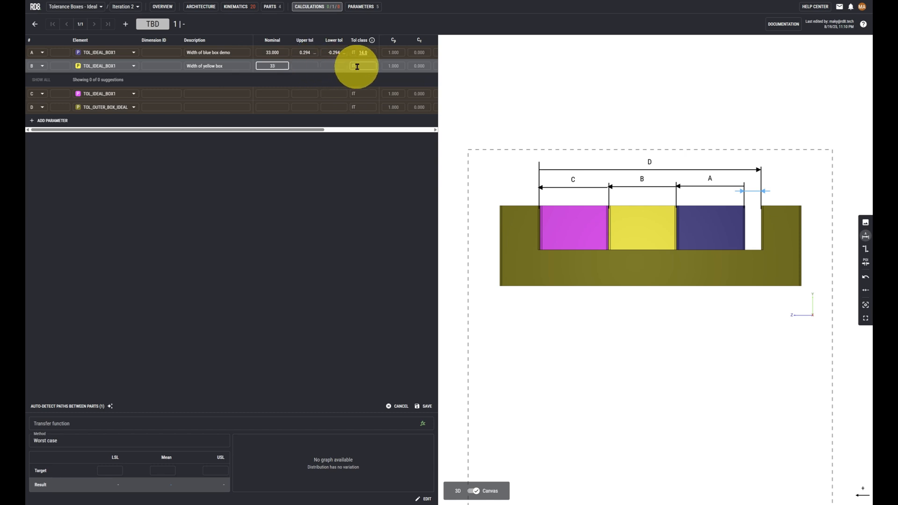
left_click(313, 66)
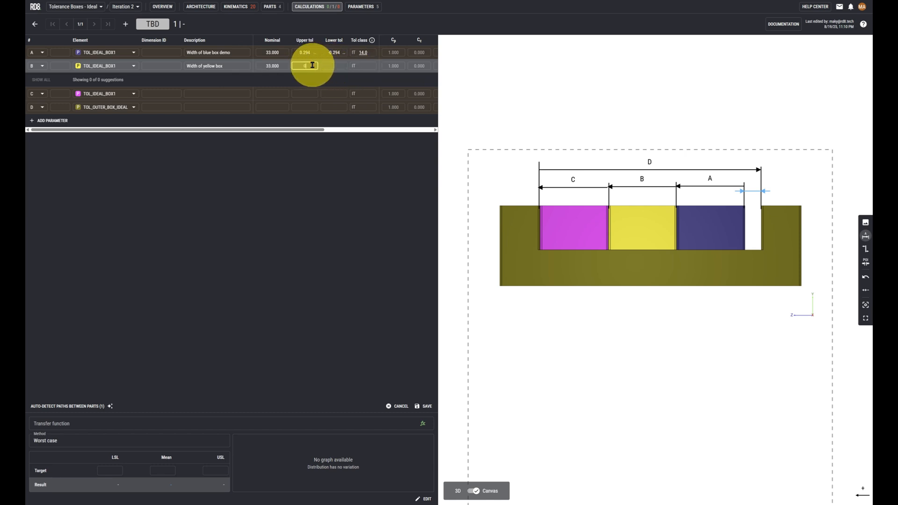
type("0.6")
left_click(332, 261)
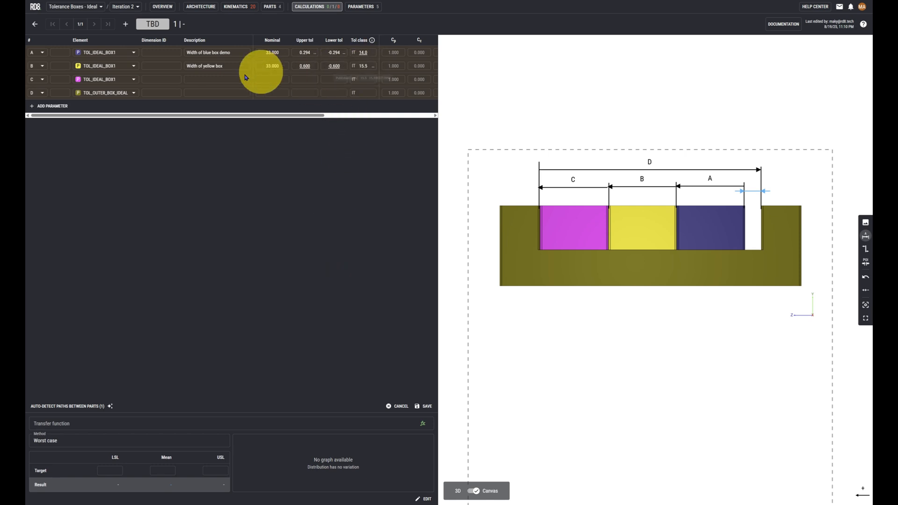
Describe parameter C as "Width of purple box" with nominal 33 and upper tolerance 0.7
left_click(205, 78)
type("Width of purple box")
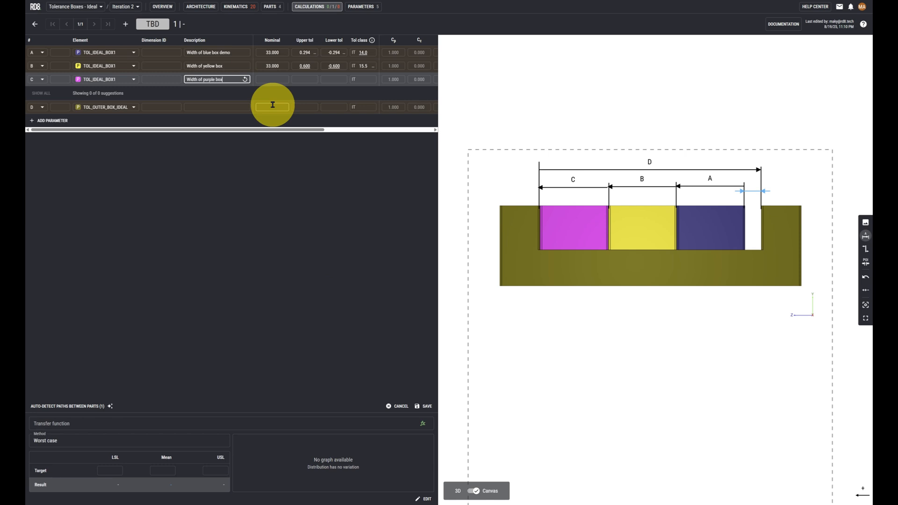
left_click(278, 80)
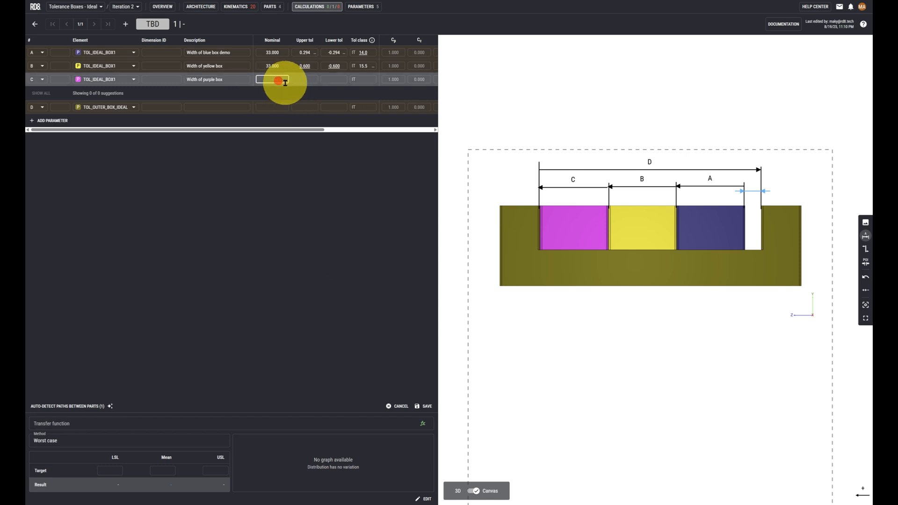
type("33")
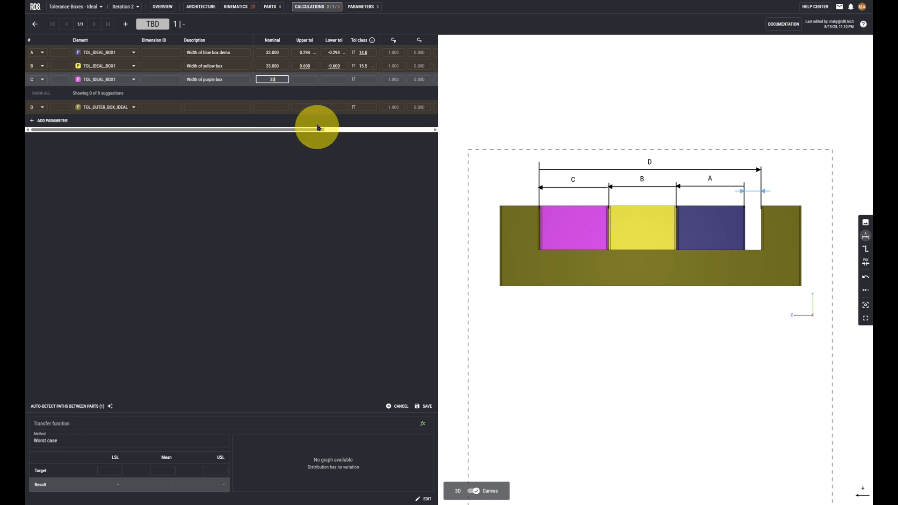
left_click(310, 79)
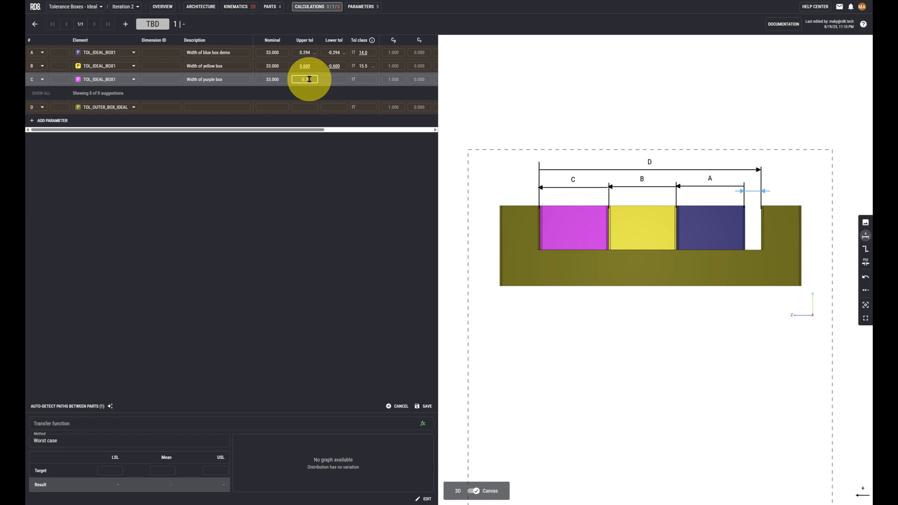
left_click(327, 215)
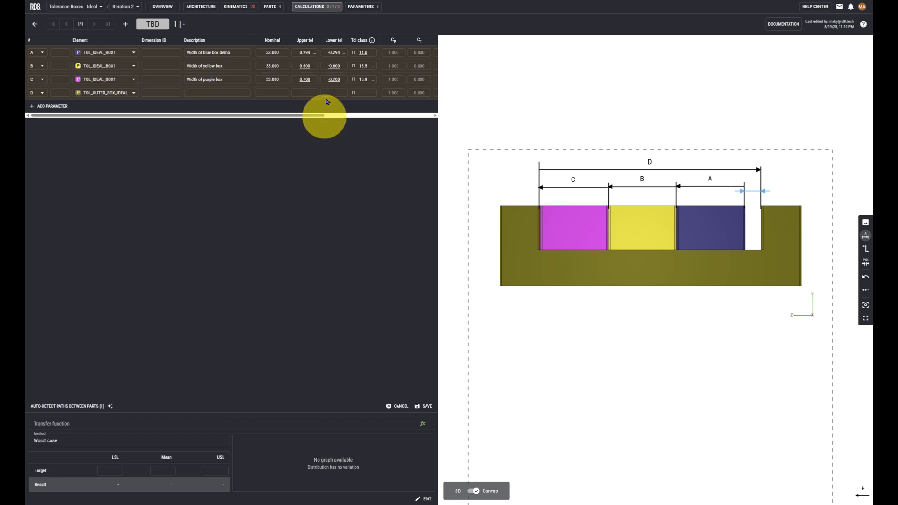
Set the lower tolerance of parameter C to -0.3
left_click(334, 79)
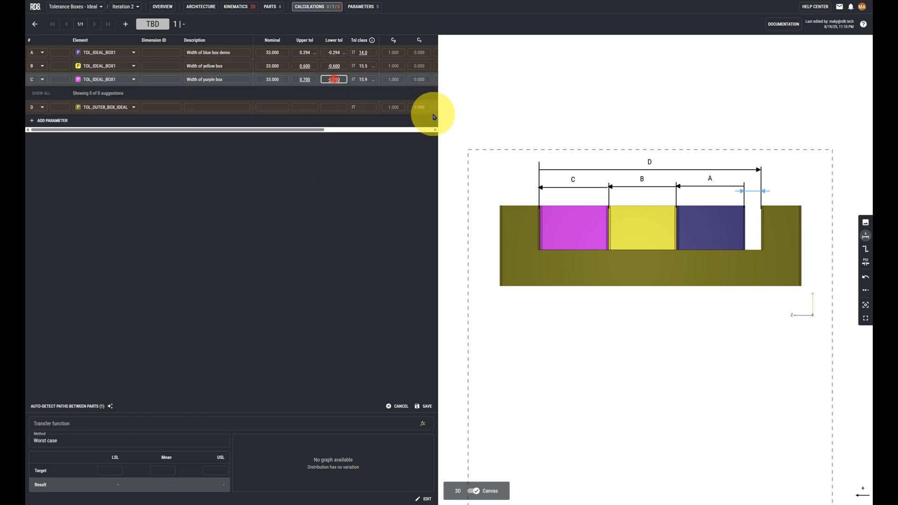
type("3")
left_click(371, 209)
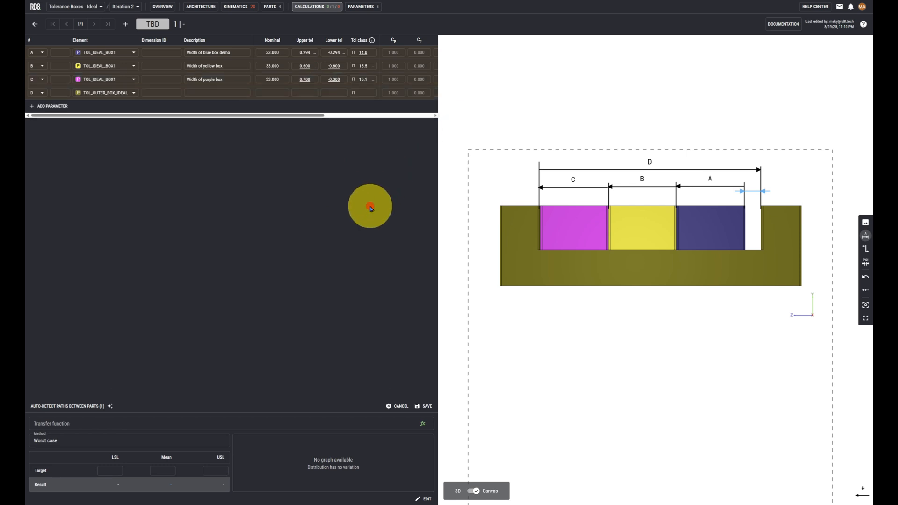
Describe parameter D as "Width of cradle" with nominal 100 and tolerance class IT 14
left_click(219, 93)
type("Width of cradl")
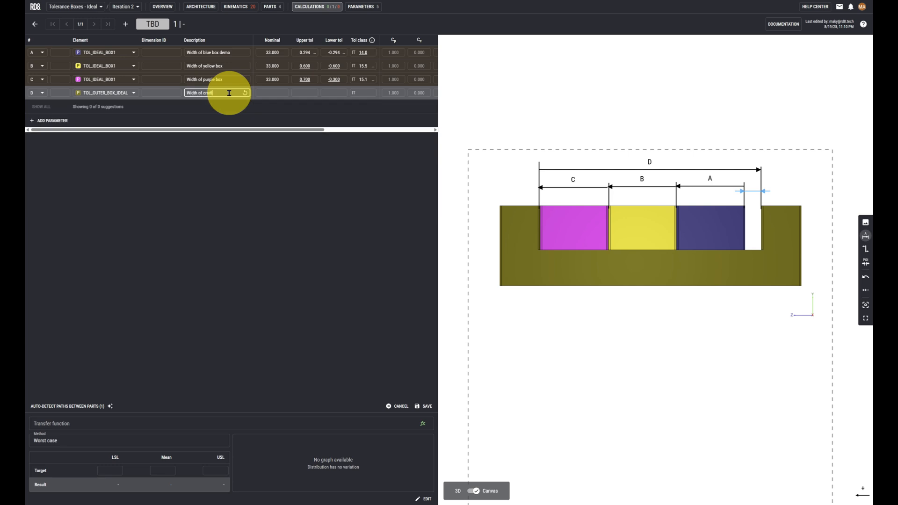
type("e")
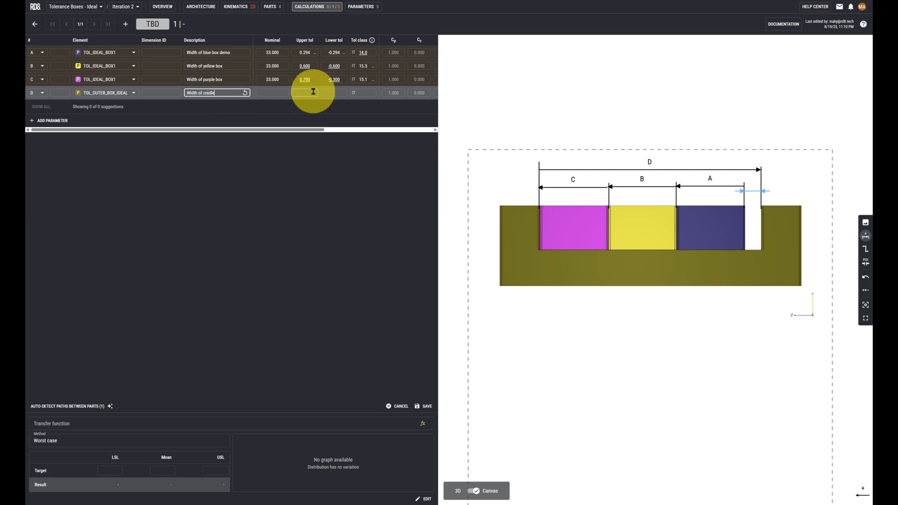
left_click(279, 92)
type("100")
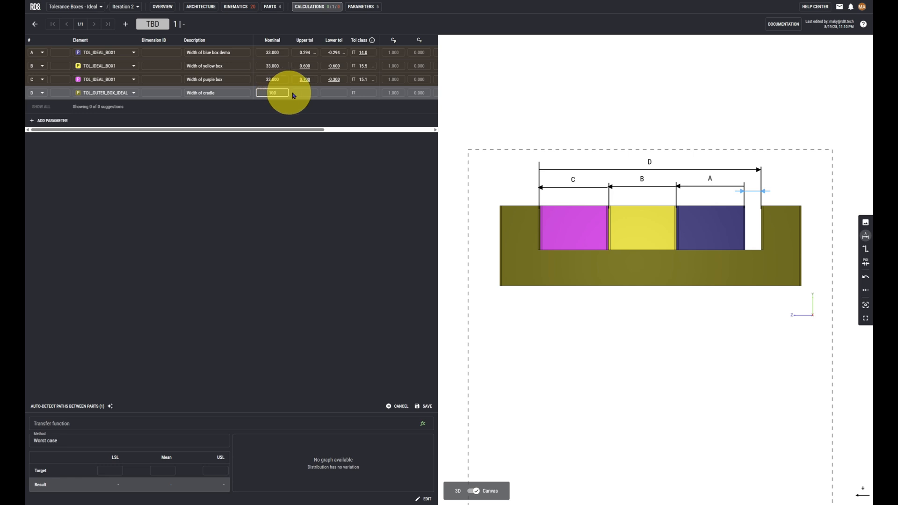
left_click(366, 93)
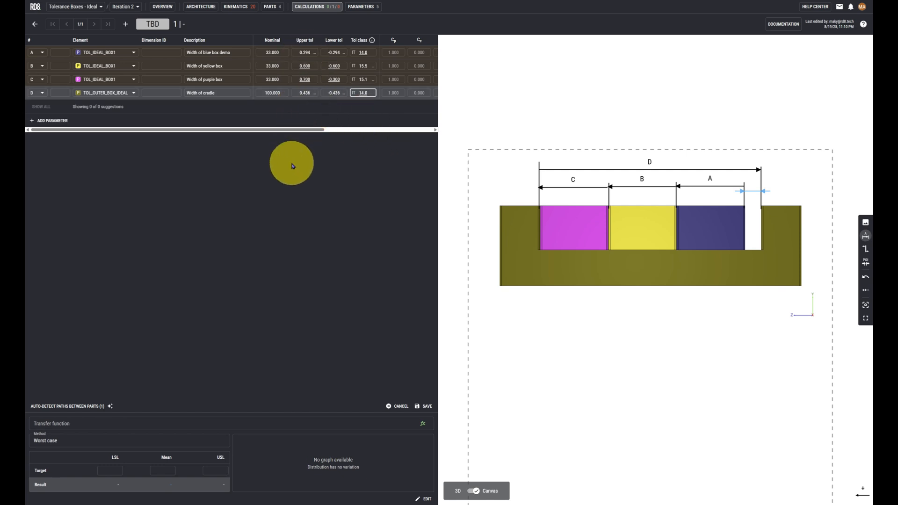
left_click(302, 171)
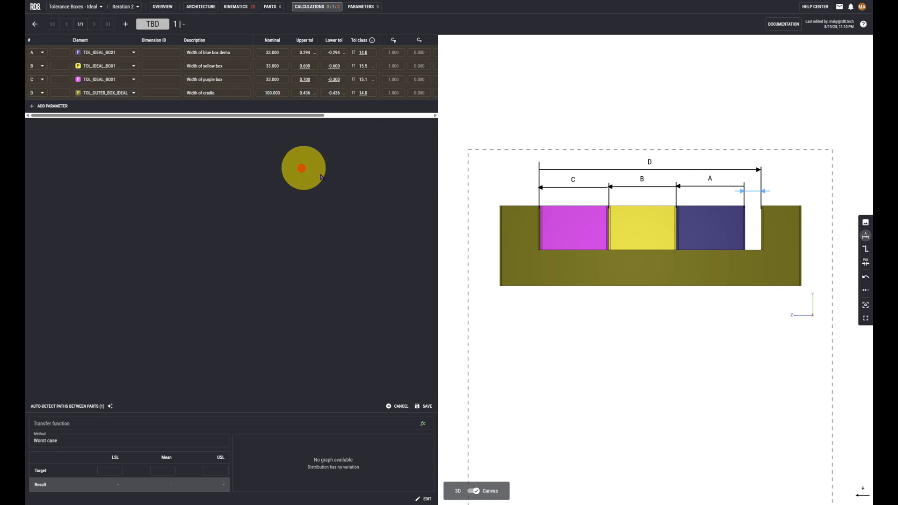
Save the parameters, reverse the positive direction, and generate the transfer function −A − B − C + D, overriding the initial one
left_click(427, 412)
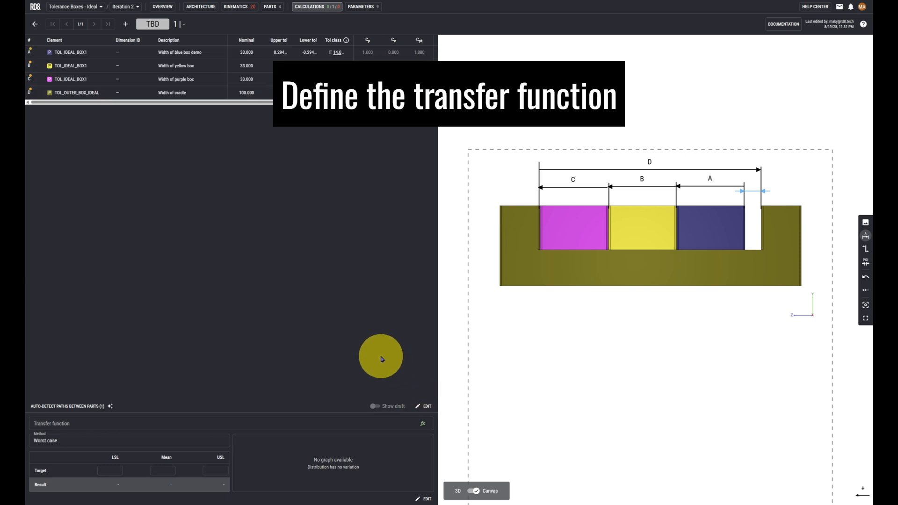
left_click(423, 425)
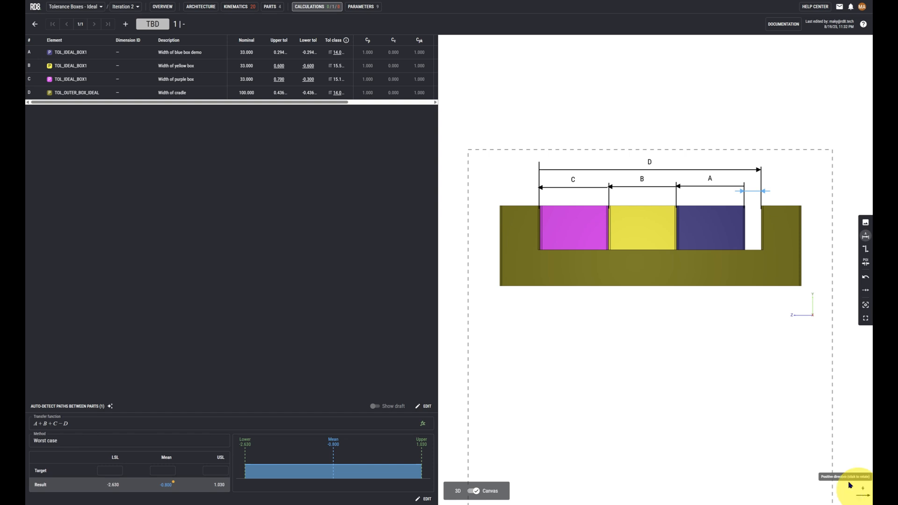
left_click(425, 424)
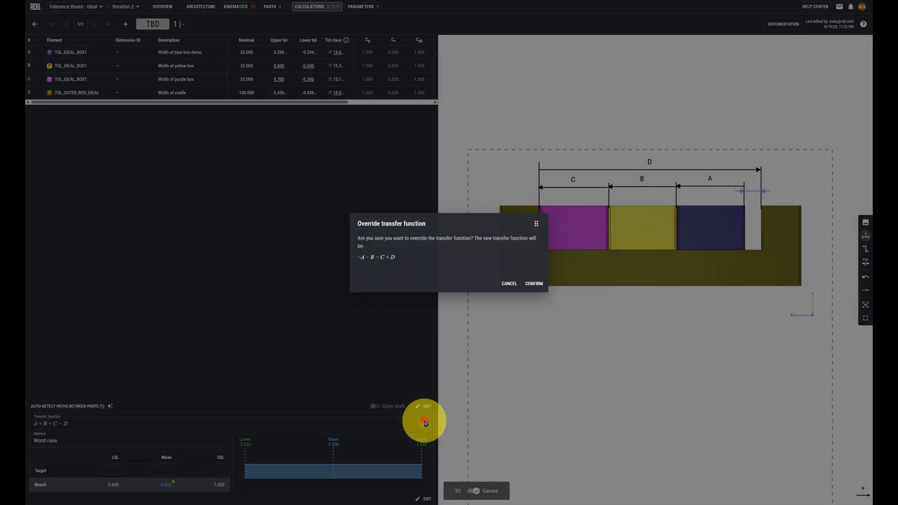
left_click(528, 284)
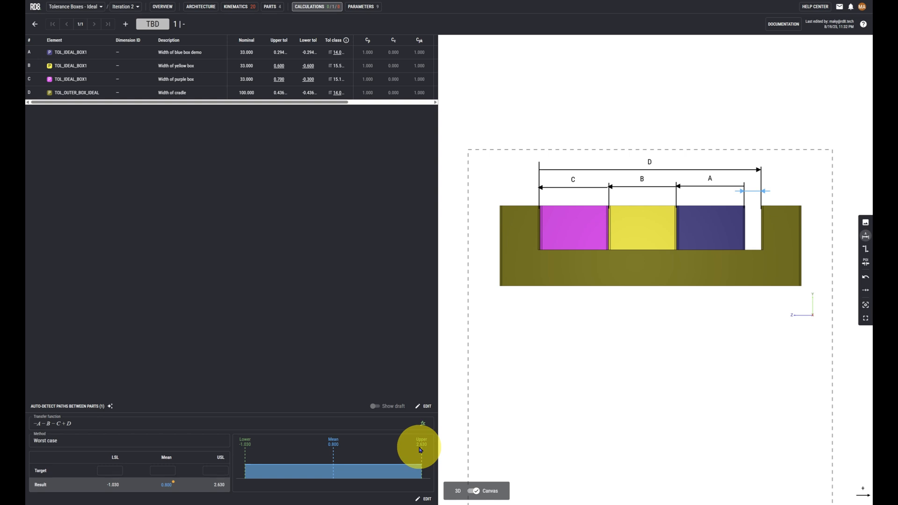
Document the requirement "There should always be clearance" and save a target LSL of 0 with no USL
left_click(778, 27)
left_click(589, 475)
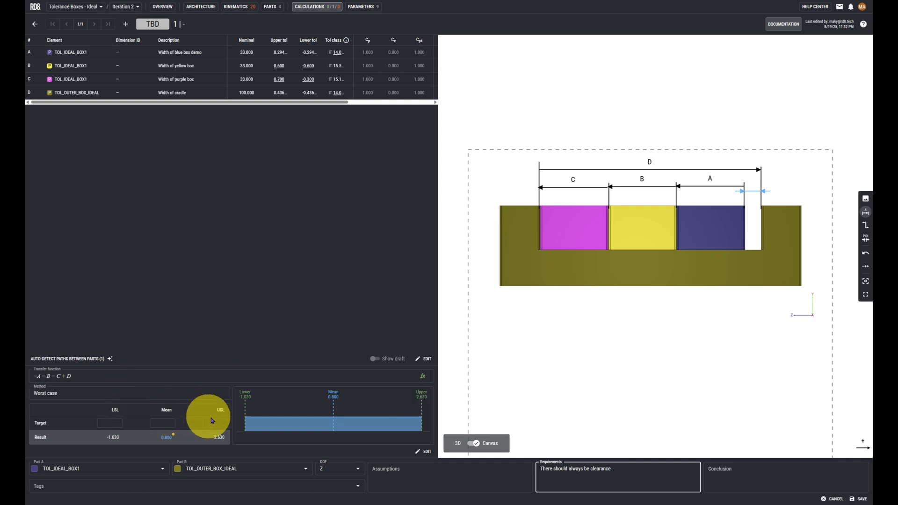
left_click(117, 423)
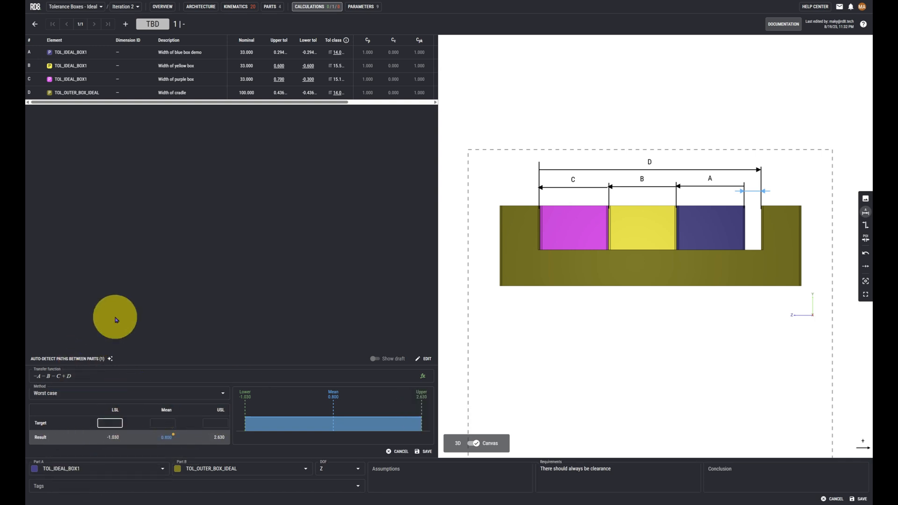
type("0")
left_click(216, 423)
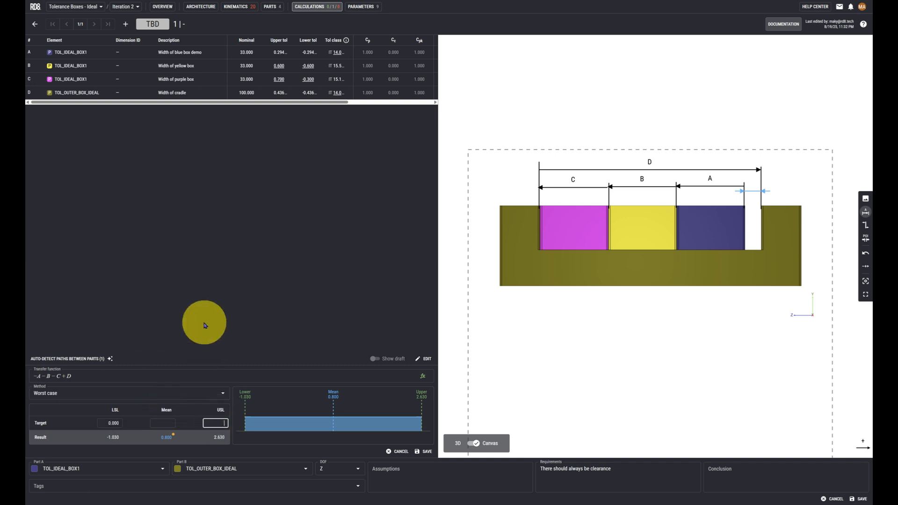
left_click(203, 323)
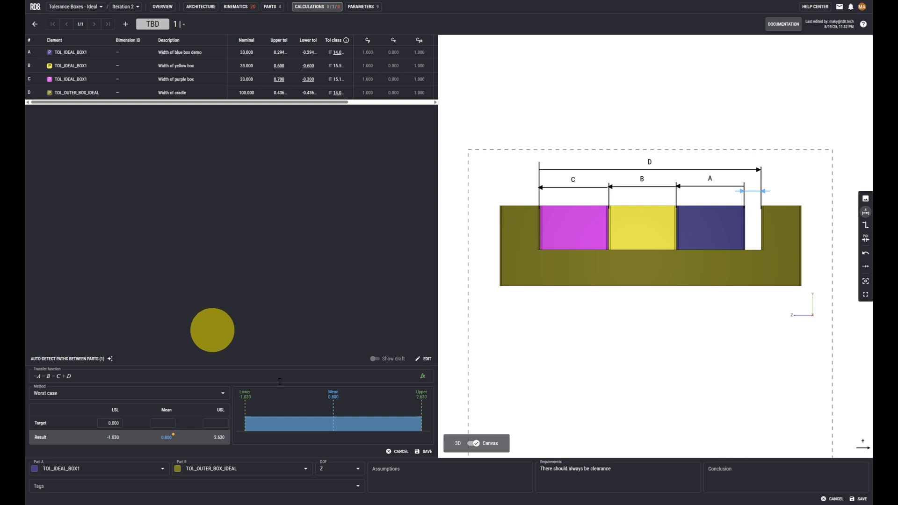
left_click(427, 452)
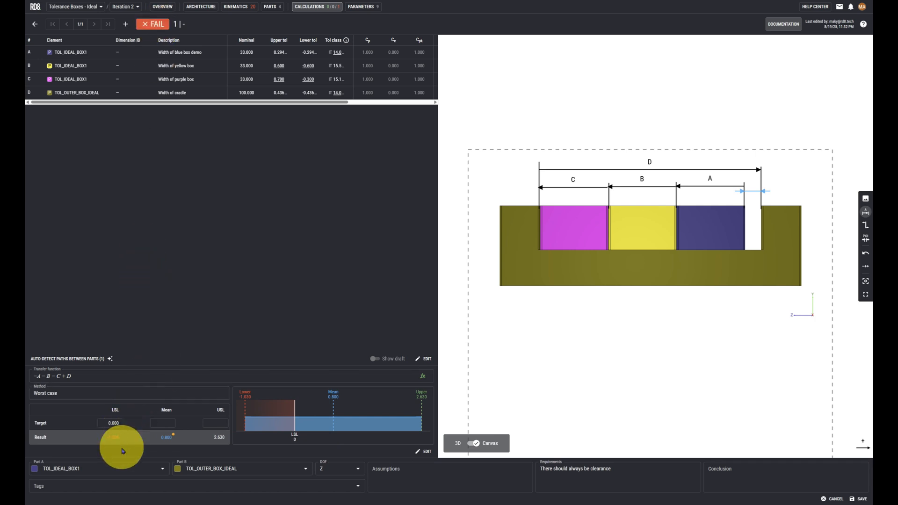
Switch the calculation method to Monte Carlo and save it
left_click(103, 395)
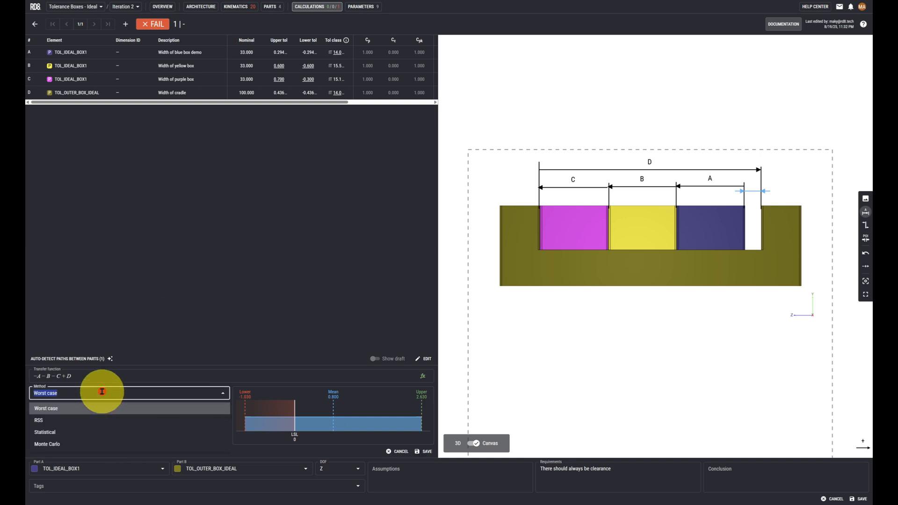
left_click(100, 443)
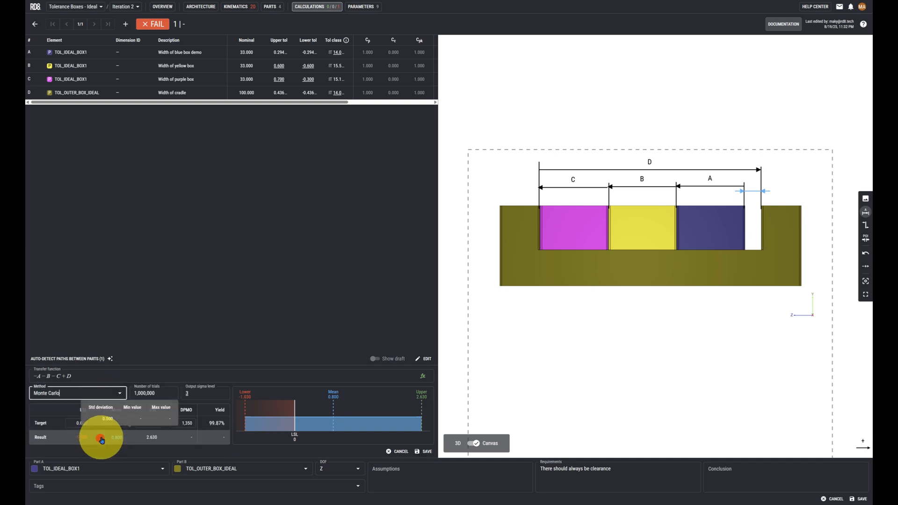
left_click(424, 451)
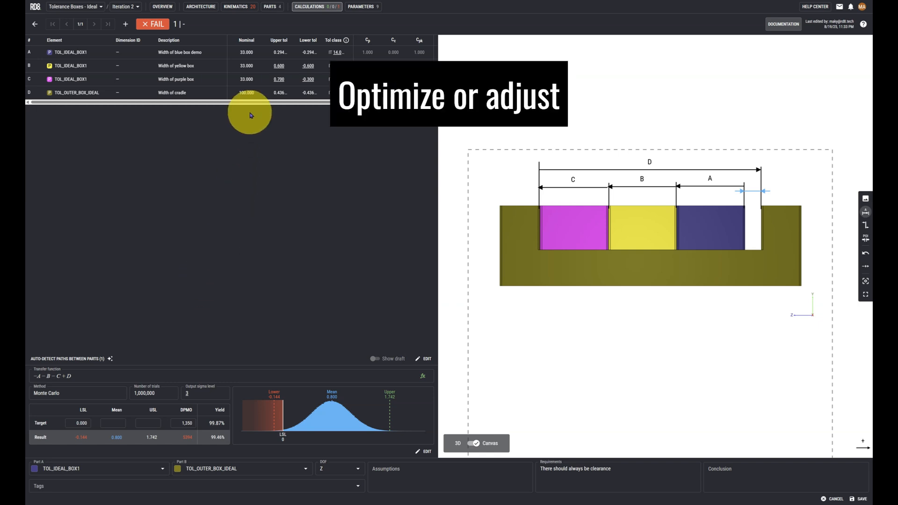
Set the nominal width of the purple box, parameter C, to 32 and save it as a draft
double_click(247, 80)
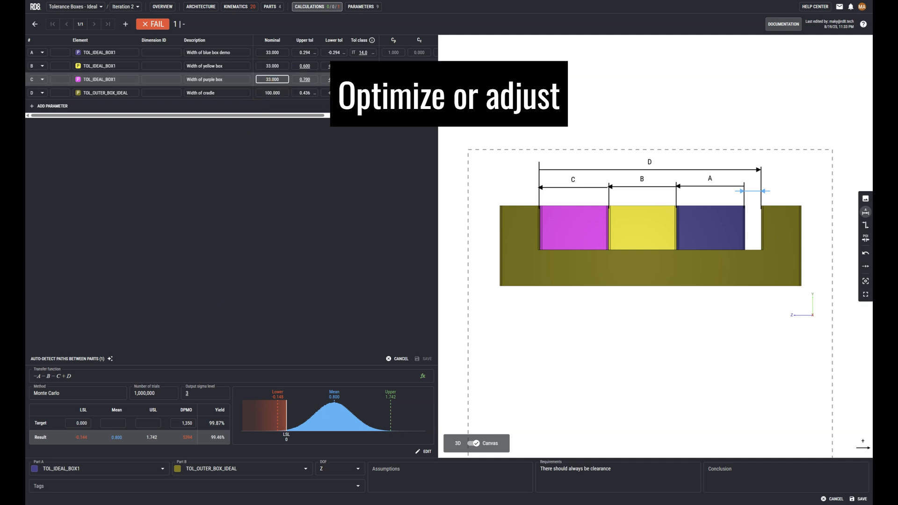
left_click(290, 172)
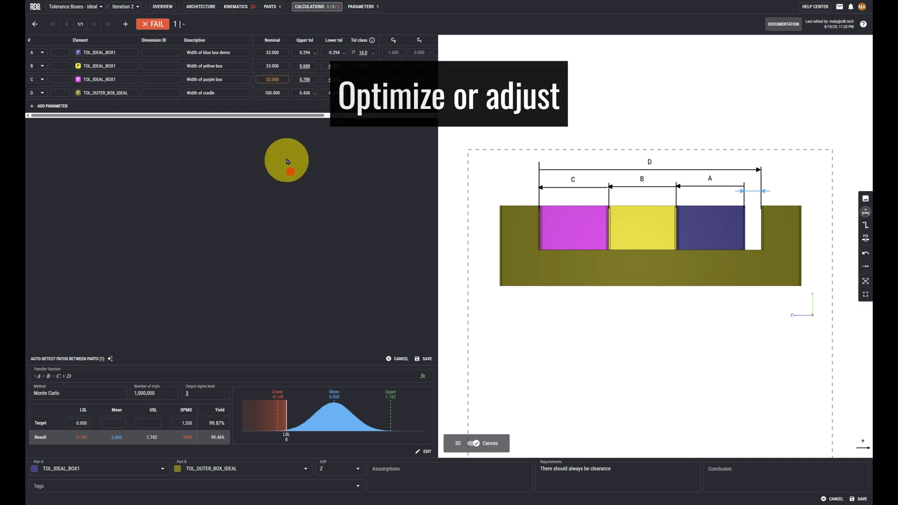
left_click(433, 361)
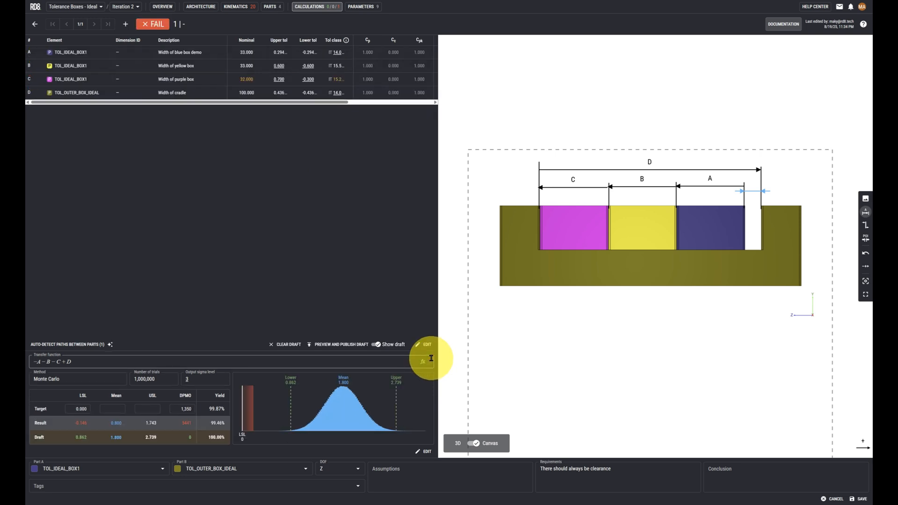
Publish the draft values for the purple box width without previewing their impact
mouse_move(155, 423)
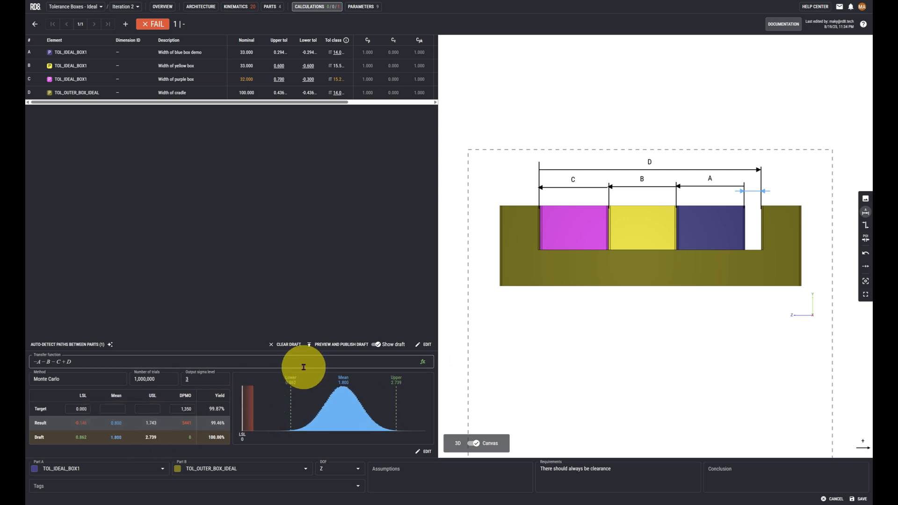
left_click(345, 350)
left_click(281, 197)
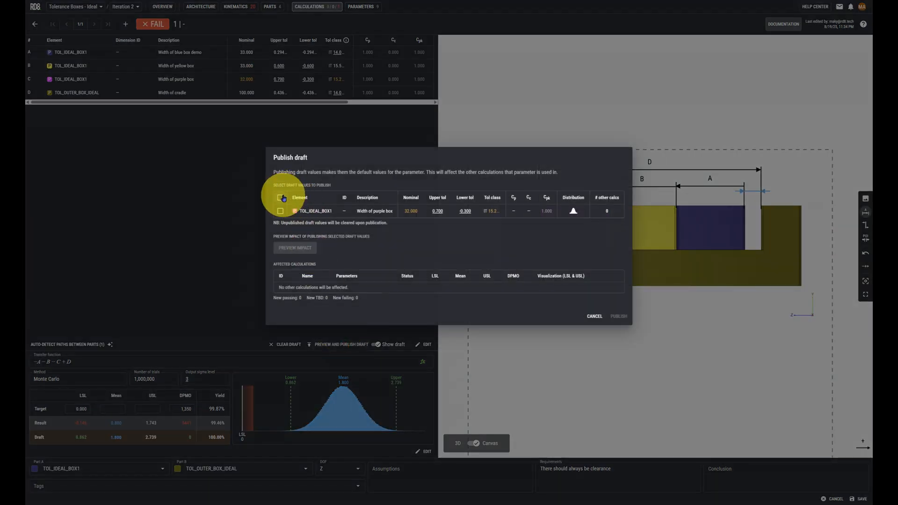
left_click(619, 317)
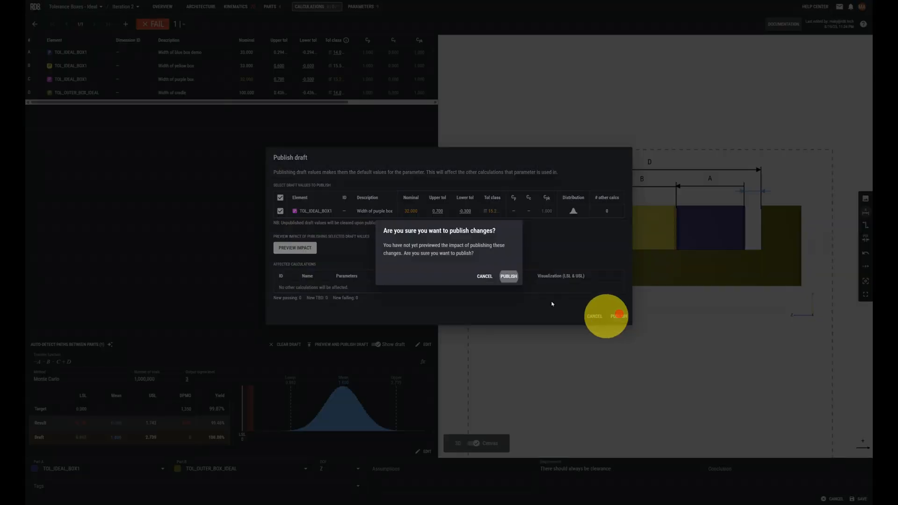
left_click(509, 277)
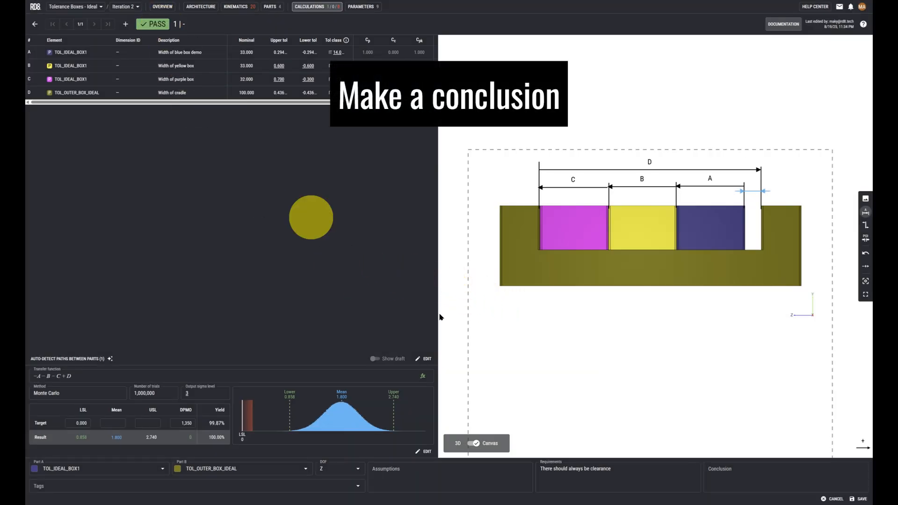
Enter the conclusion "There will always be clearance" in the calculation's documentation
left_click(731, 470)
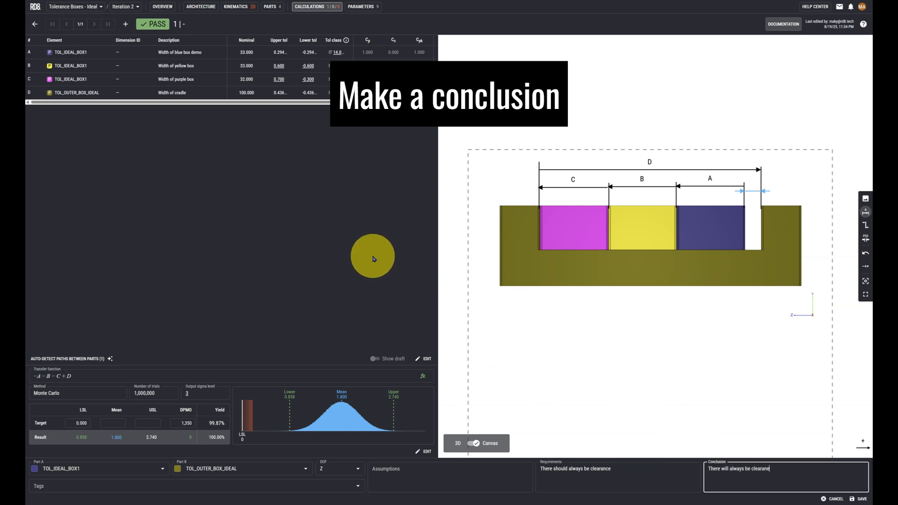
left_click(314, 238)
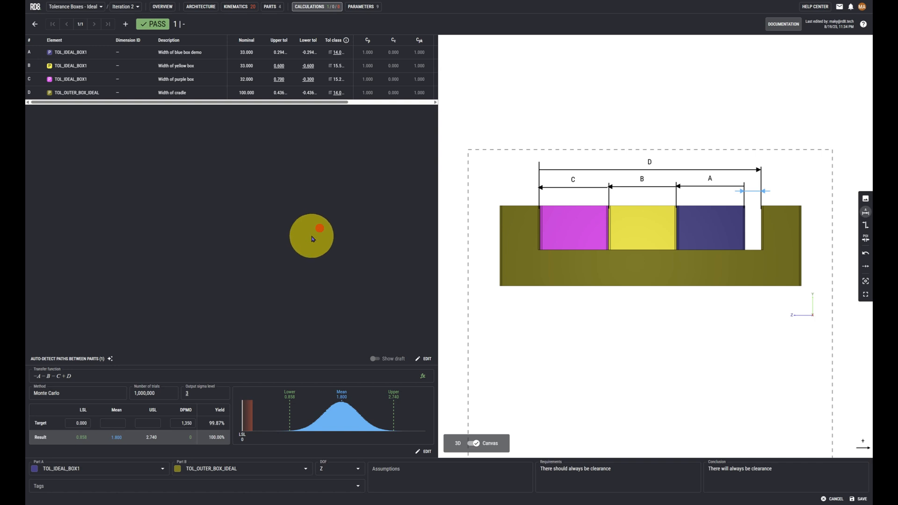